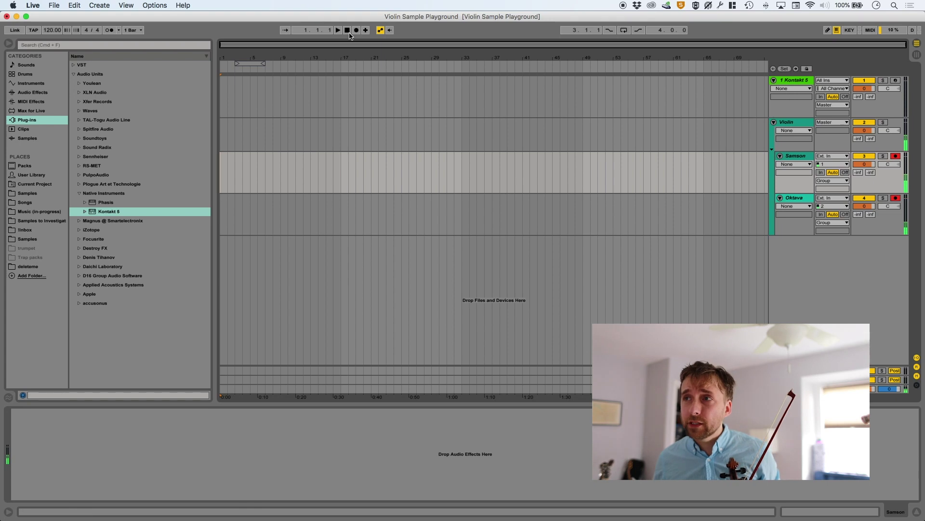
# Step: Record a short violin take onto the armed Samson and Oktava tracks, and stop the recording
pyautogui.click(356, 31)
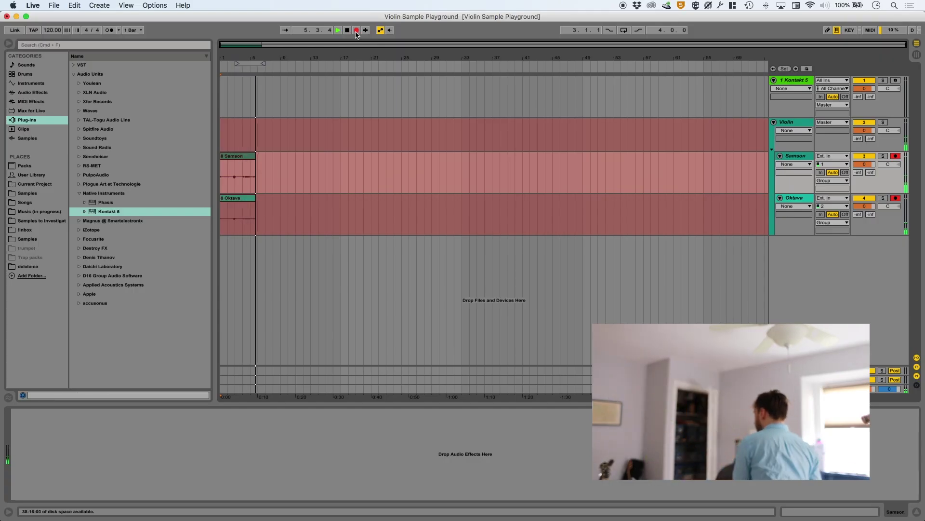
pyautogui.click(357, 31)
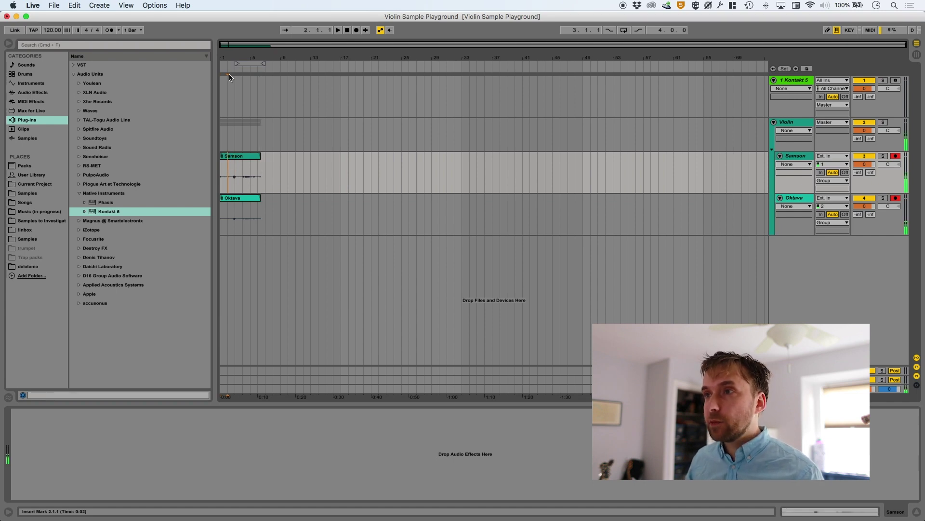
# Step: Locate the start of the first violin note and delete the audio before it on the Samson and Oktava tracks
pyautogui.moveTo(231, 61); pyautogui.dragTo(261, 217)
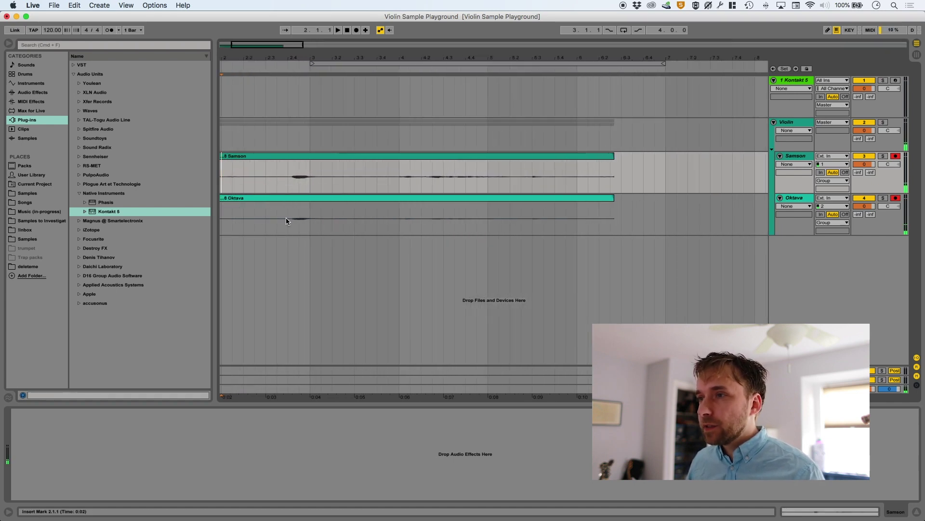
pyautogui.click(286, 220)
pyautogui.press('space')
pyautogui.press('space')
pyautogui.moveTo(286, 221); pyautogui.dragTo(207, 188)
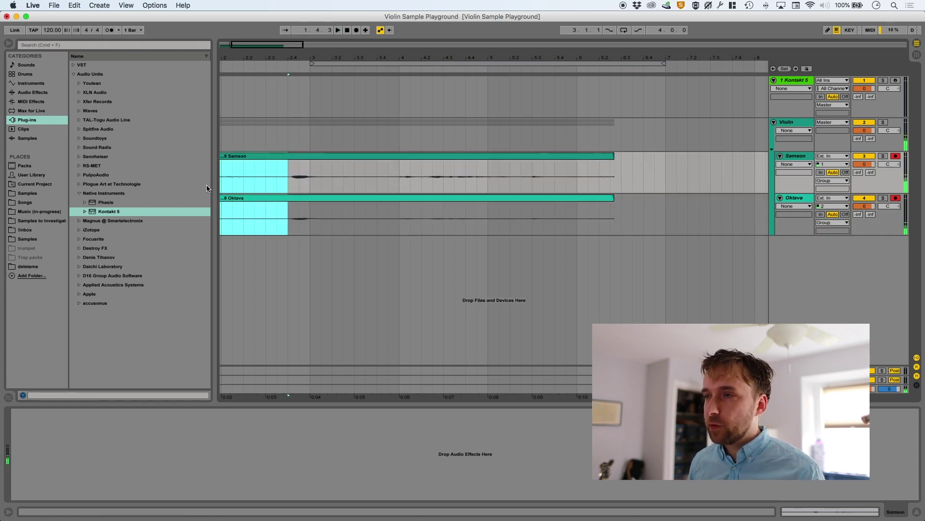
pyautogui.press('BackSpace')
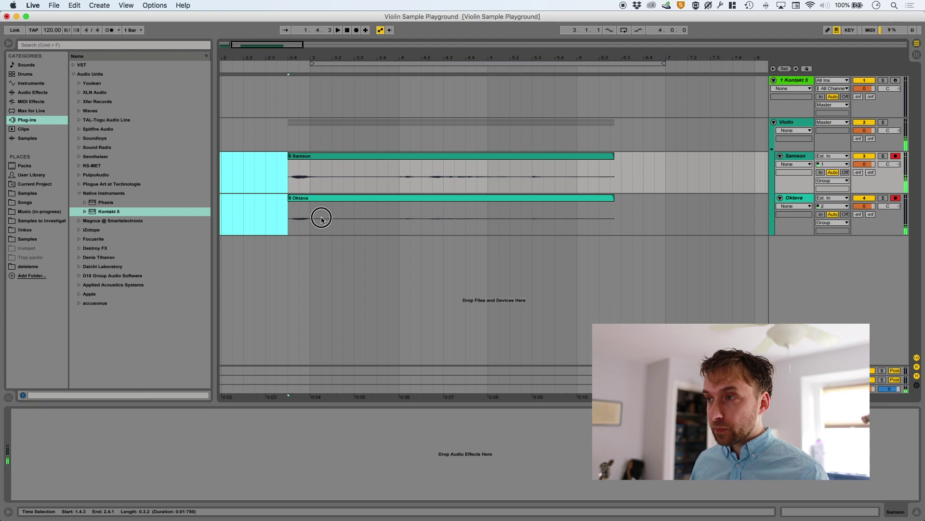
# Step: Trim the take on both tracks down to a single note and align its clips with the start of the timeline
pyautogui.press('super+z')
pyautogui.press('super+z')
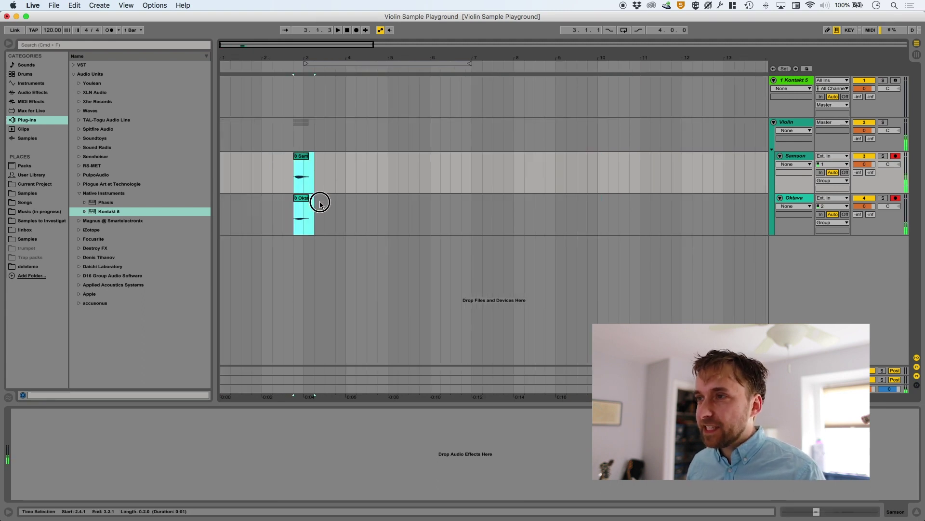
pyautogui.press('super+z')
pyautogui.press('super+z')
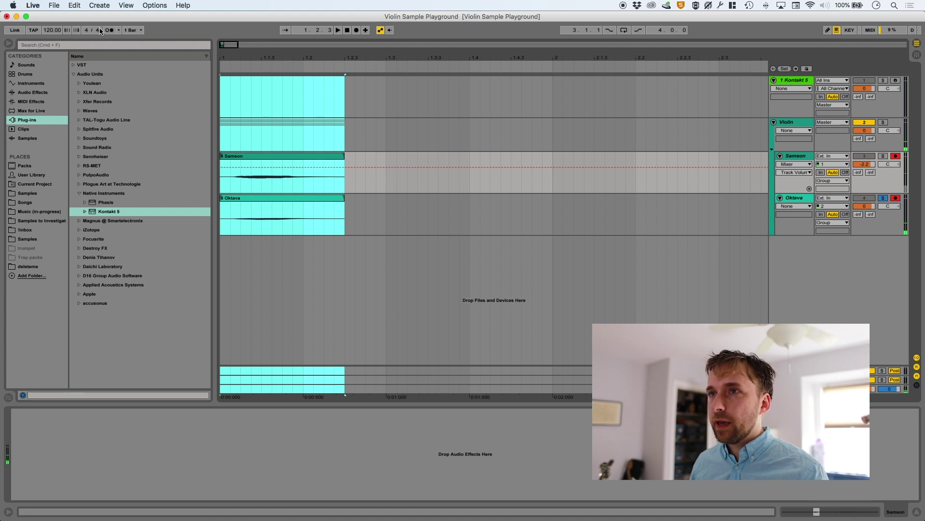
# Step: Export the selected note as A_1 into the Samples folder and clear its clips from the Samson and Oktava tracks
pyautogui.click(58, 5)
pyautogui.click(68, 135)
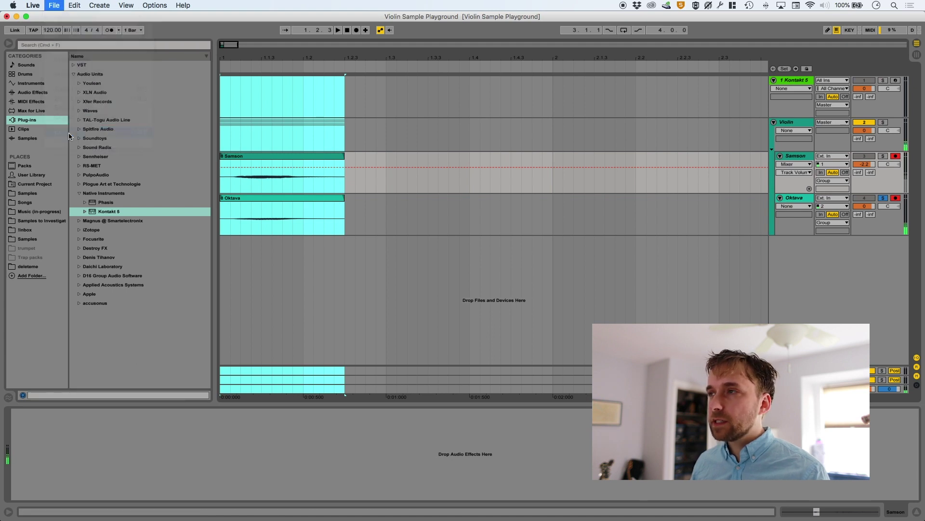
pyautogui.press('Return')
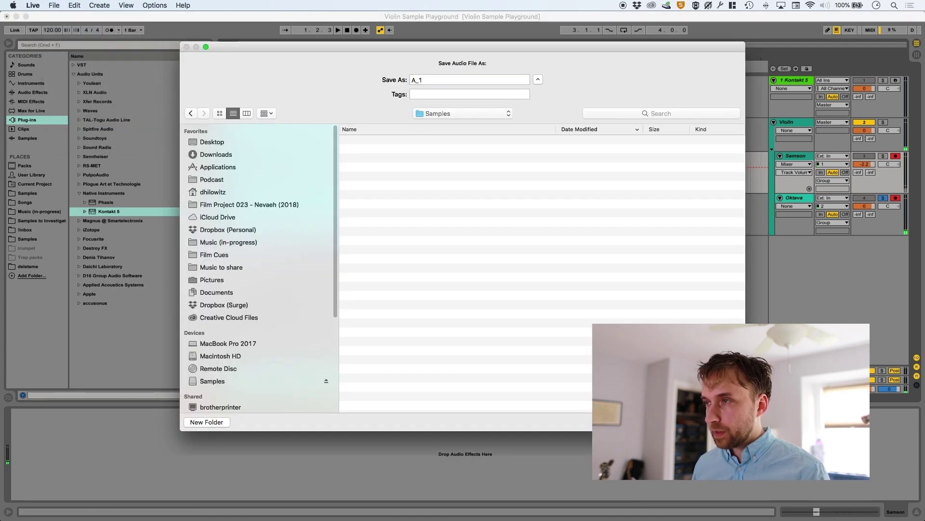
pyautogui.press('Return')
pyautogui.click(357, 227)
pyautogui.press('super+a')
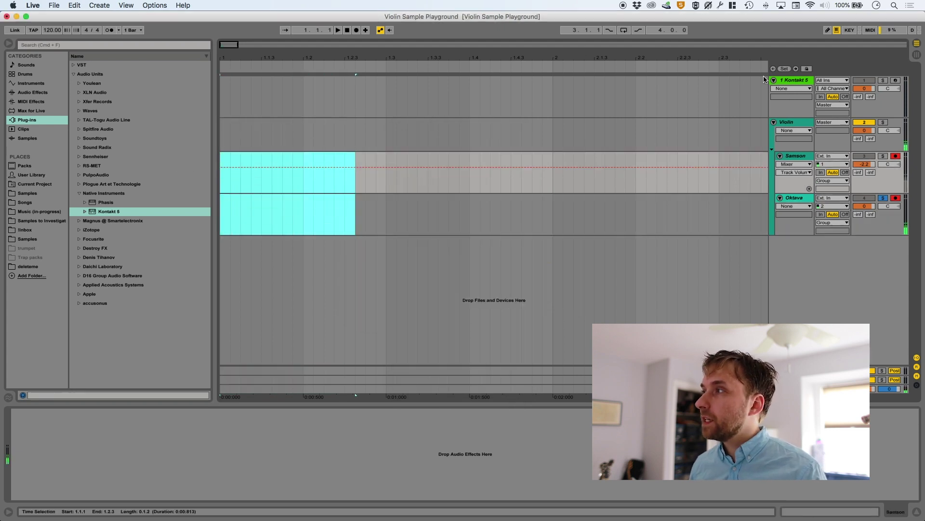
# Step: Open the Kontakt 5 plug-in on the first track and create a new default instrument in it
pyautogui.click(794, 80)
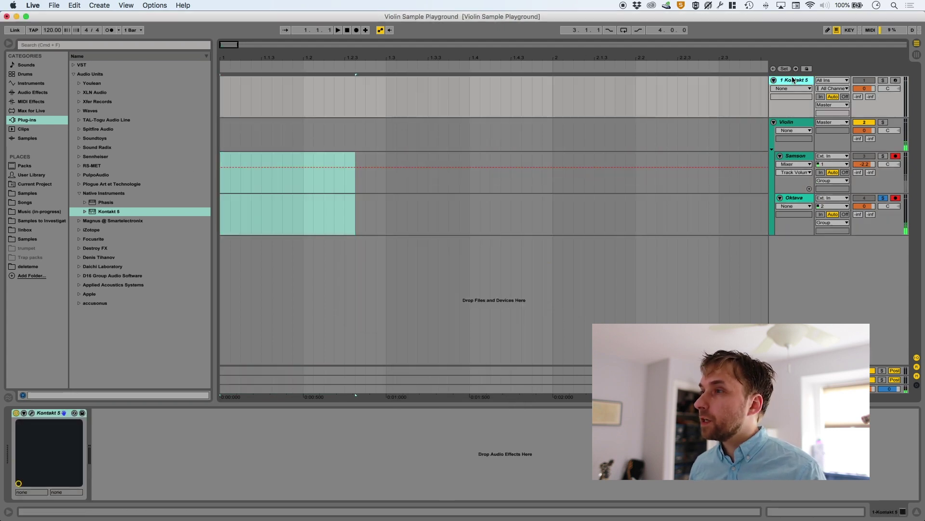
pyautogui.click(32, 413)
pyautogui.click(403, 53)
pyautogui.click(417, 68)
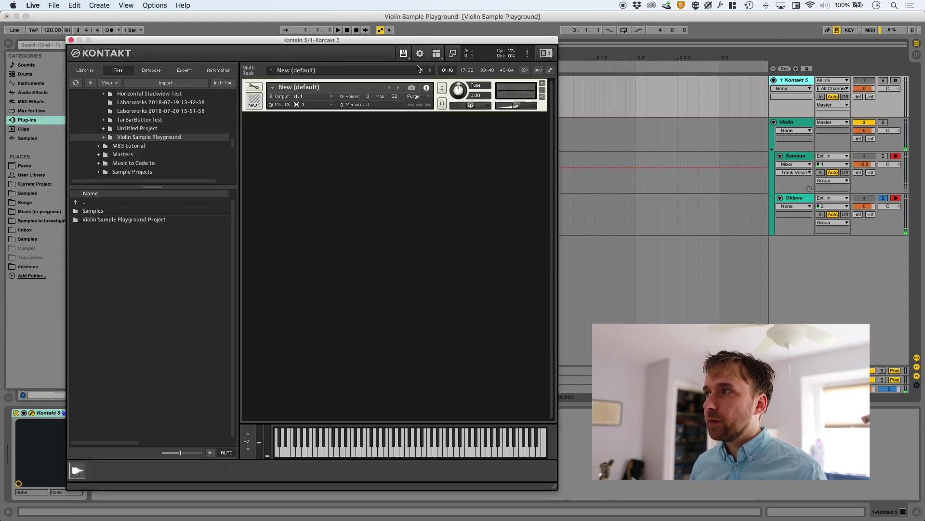
# Step: Show the new instrument's Mapping Editor and map A_1.wav from the Samples folder onto a single key
pyautogui.click(254, 87)
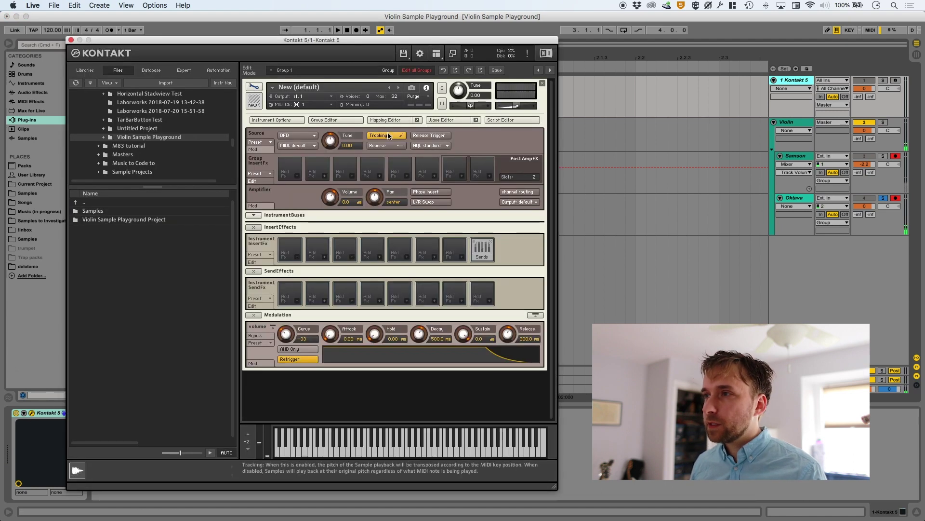
pyautogui.click(384, 122)
pyautogui.doubleClick(124, 211)
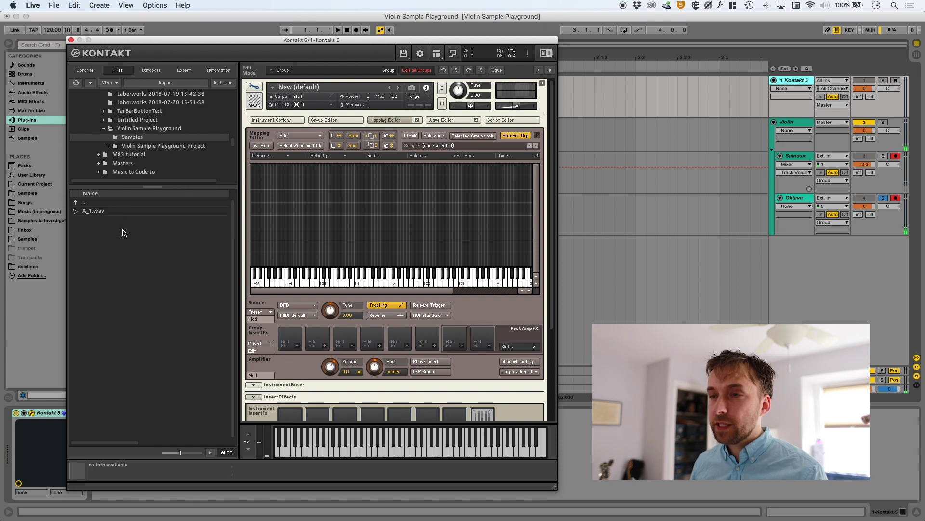
pyautogui.moveTo(87, 214); pyautogui.dragTo(376, 288)
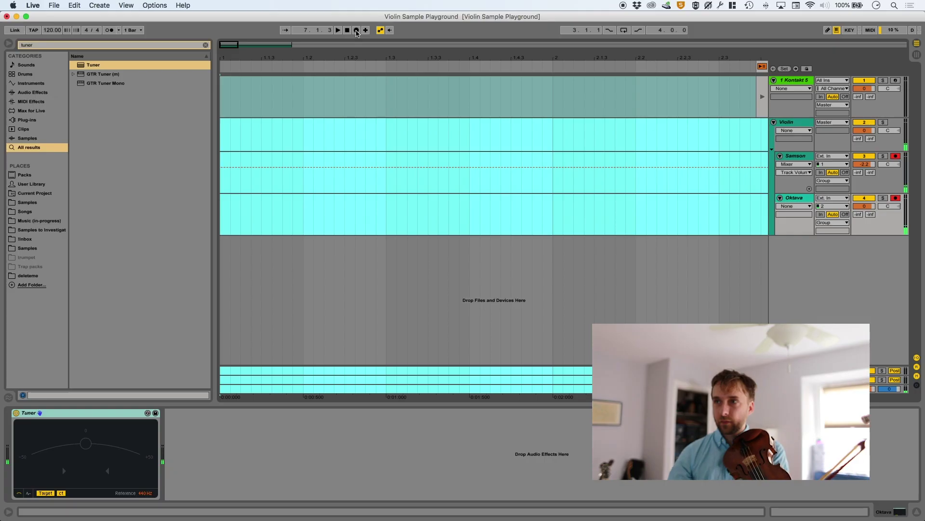
# Step: Record a new take of repeated violin notes onto the Samson and Oktava tracks, and stop the recording
pyautogui.click(357, 31)
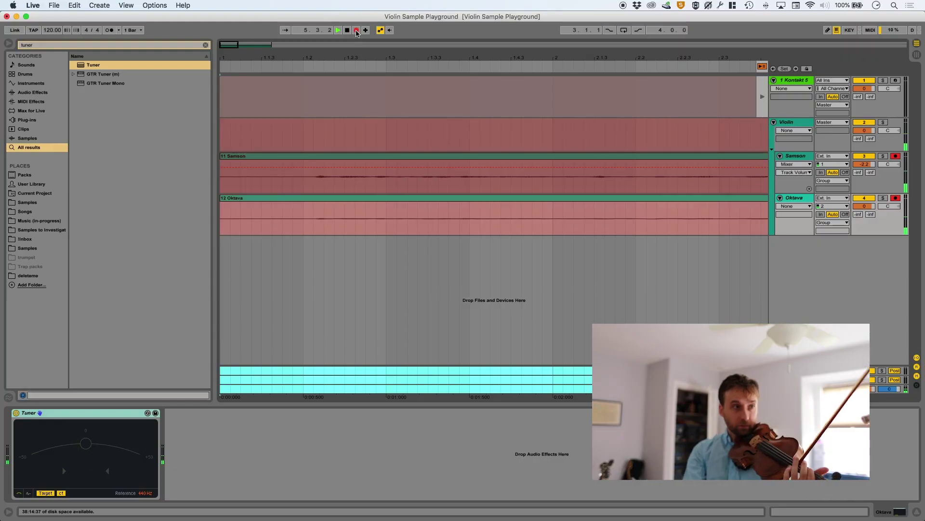
pyautogui.press('space')
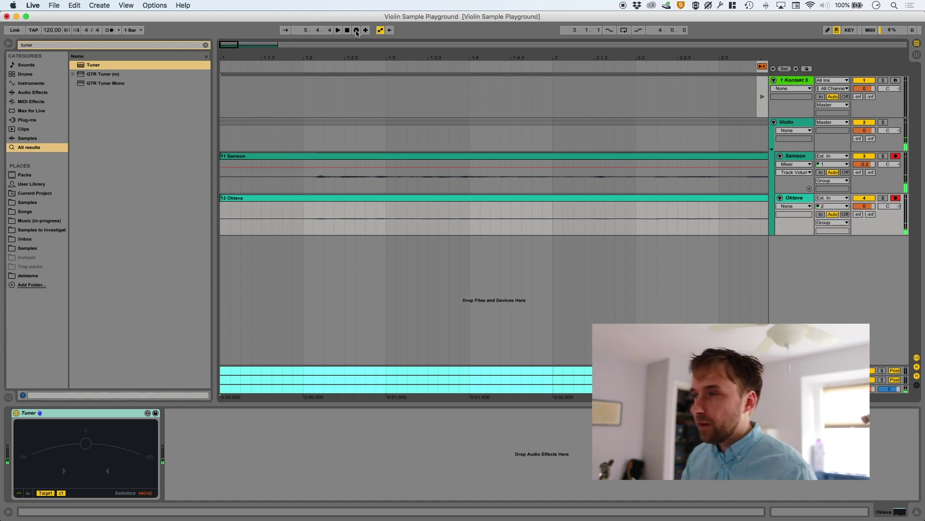
# Step: Copy the notes between 4.2.1 and 5.1.3 to 6.1.3 on both tracks, and mark the start of the first pasted note
pyautogui.moveTo(357, 58)
pyautogui.mouseDown()
pyautogui.moveTo(357, 34)
pyautogui.moveTo(357, 53)
pyautogui.mouseUp()
pyautogui.moveTo(429, 215); pyautogui.dragTo(487, 187)
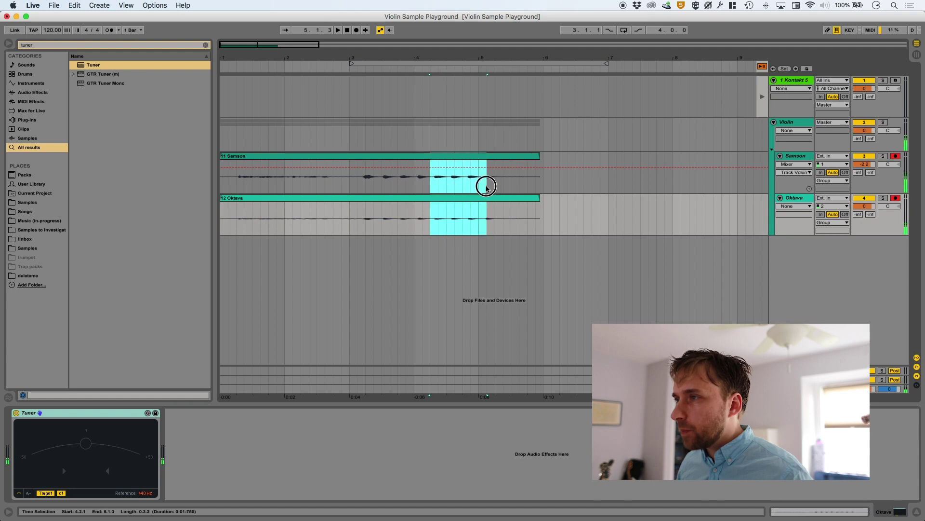
pyautogui.click(552, 178)
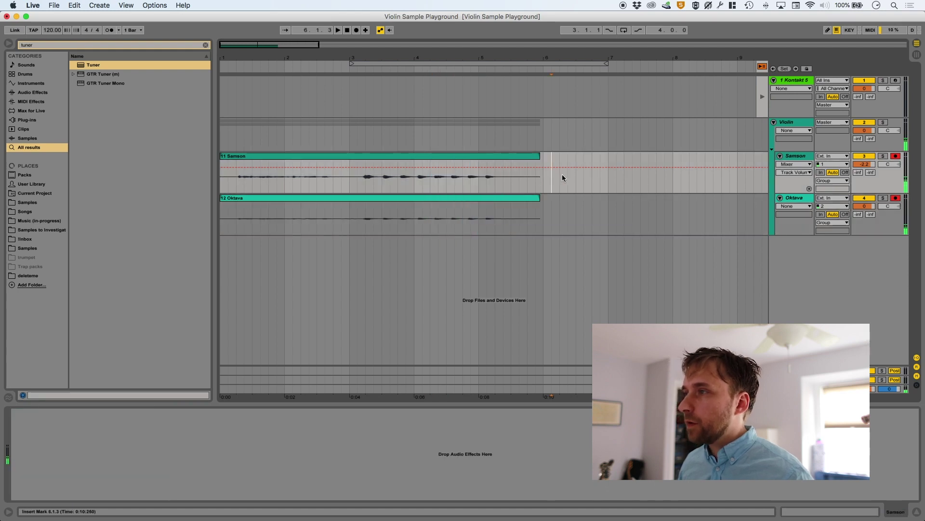
pyautogui.press('super+v')
pyautogui.moveTo(564, 59); pyautogui.dragTo(560, 85)
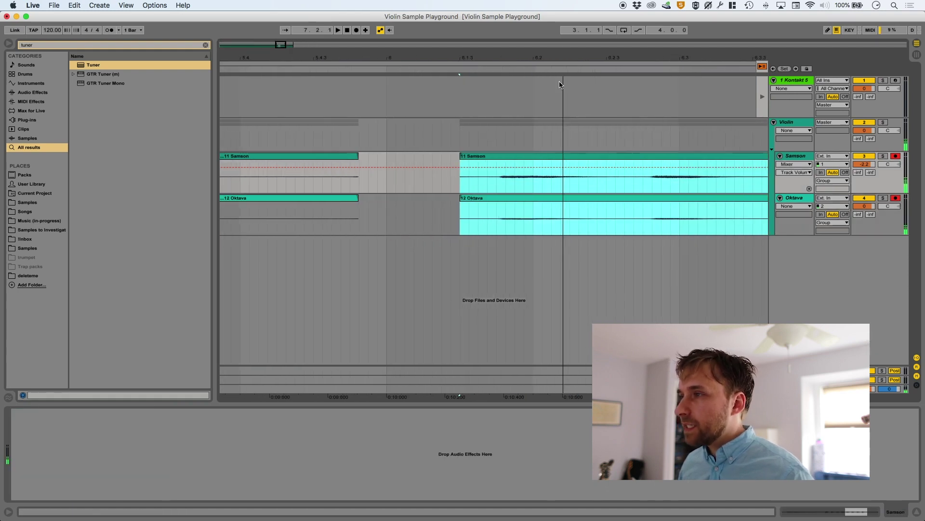
pyautogui.click(496, 177)
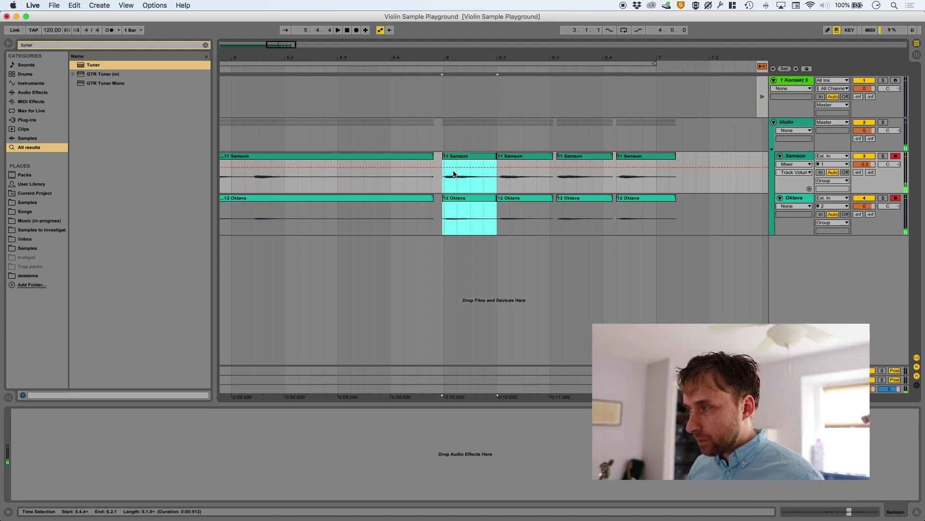
# Step: Export the first single-note slice to the Samples folder as A_1, replacing the existing file, and select the second slice
pyautogui.press('super+shift+r')
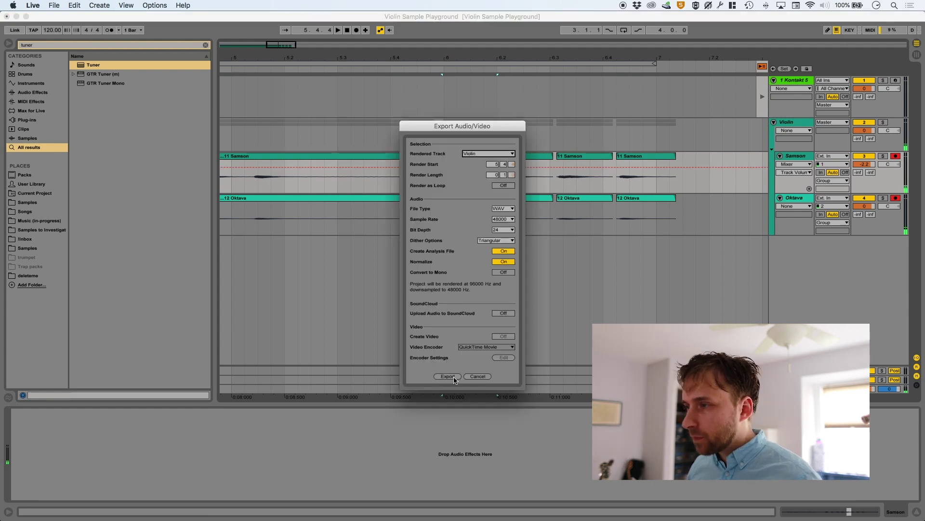
pyautogui.click(453, 377)
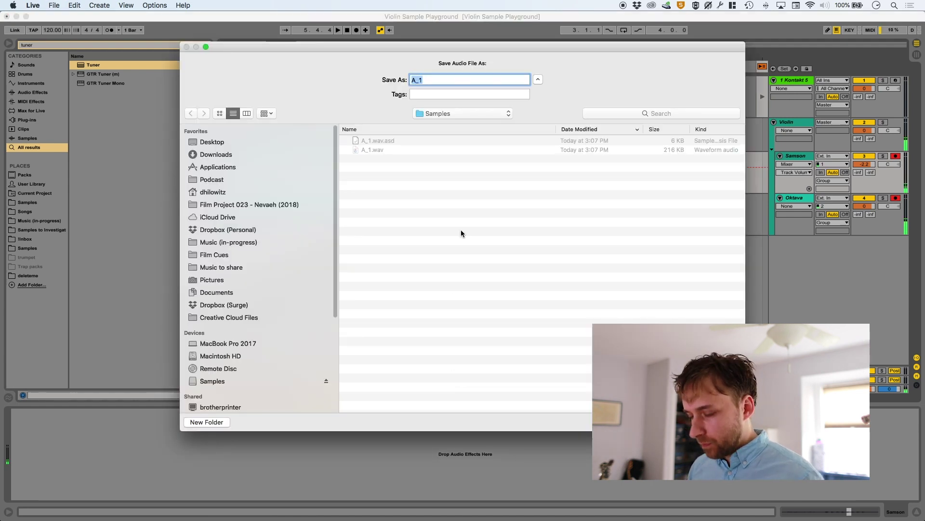
pyautogui.press('Return')
pyautogui.click(532, 110)
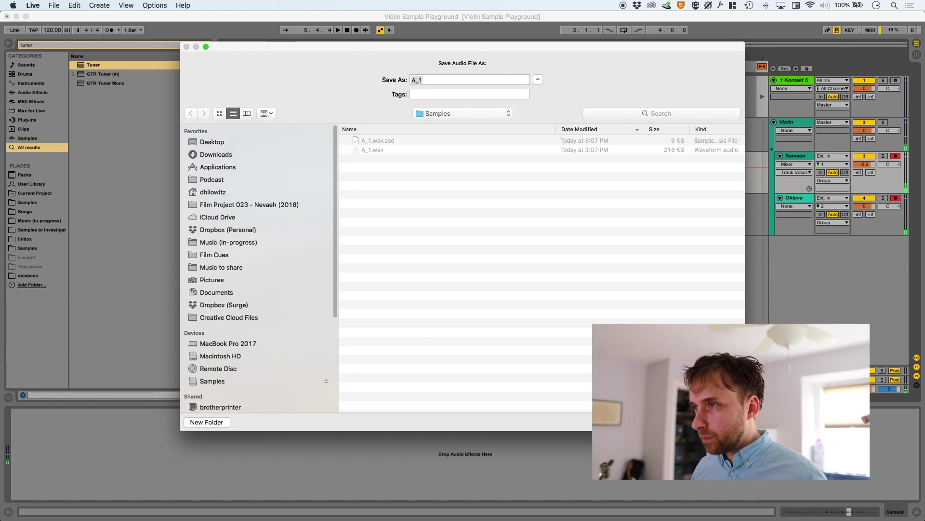
pyautogui.click(510, 201)
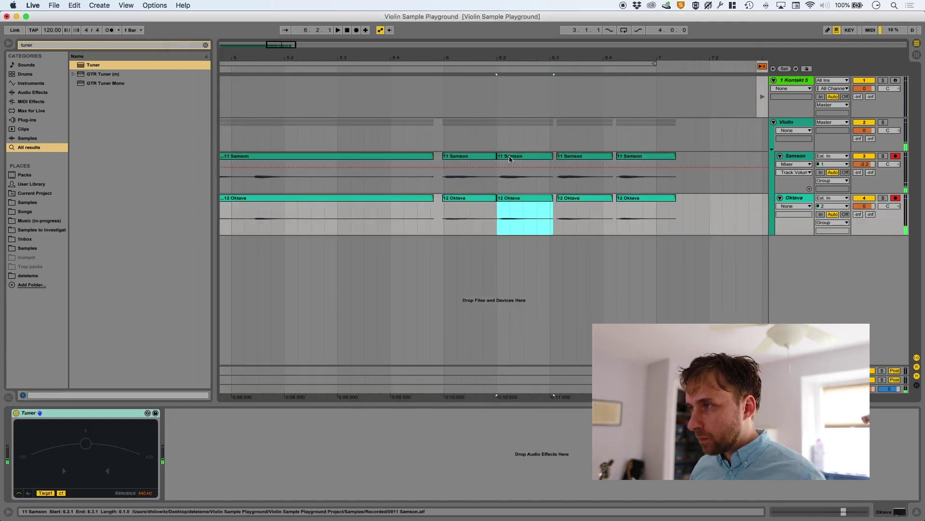
# Step: Switch to Session View, reopen Kontakt 5 on its track and delete the A_1.wav zone from the mapping
pyautogui.click(220, 183)
pyautogui.press('Tab')
pyautogui.click(236, 51)
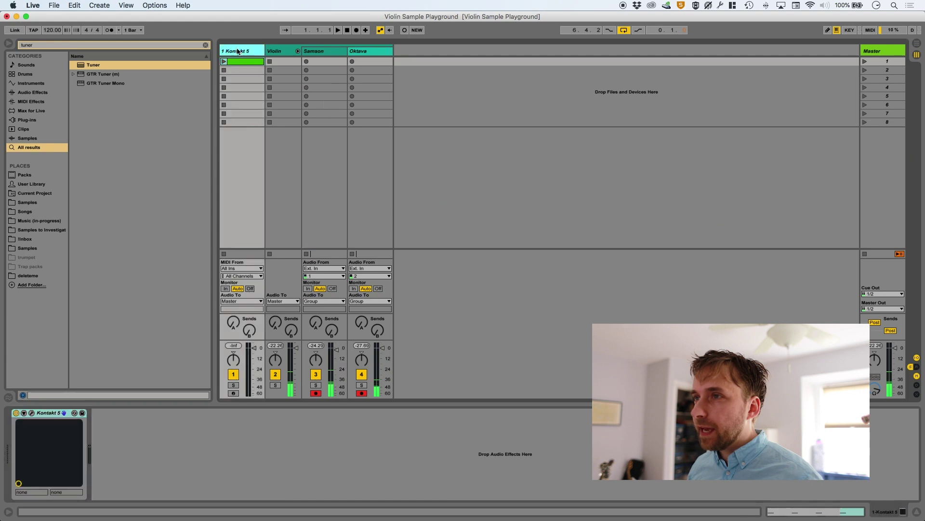
pyautogui.click(32, 413)
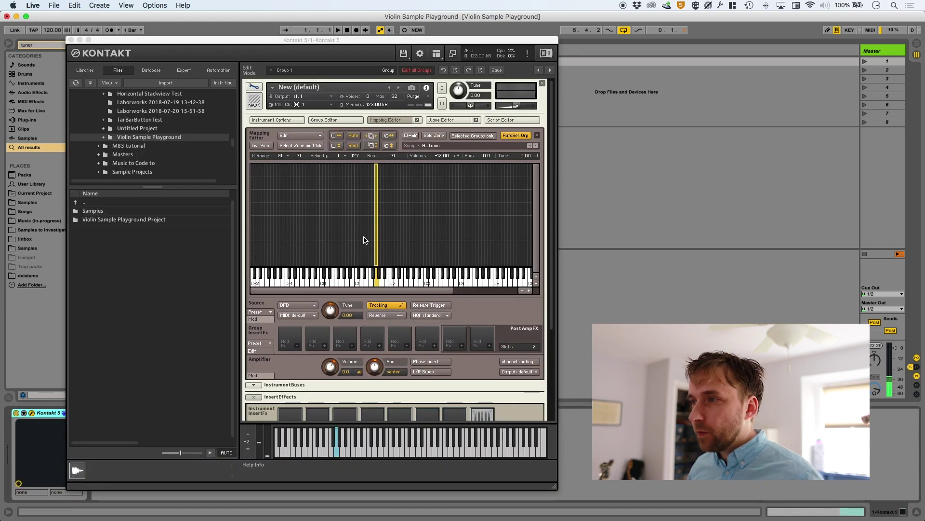
pyautogui.press('Delete')
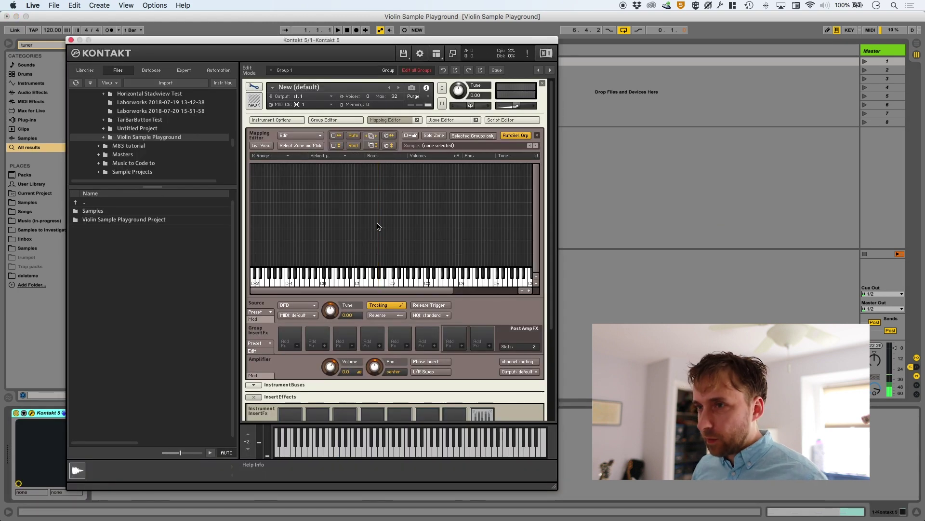
# Step: Create three additional empty groups in the Group Editor and open the Samples folder in Kontakt's file browser
pyautogui.click(346, 120)
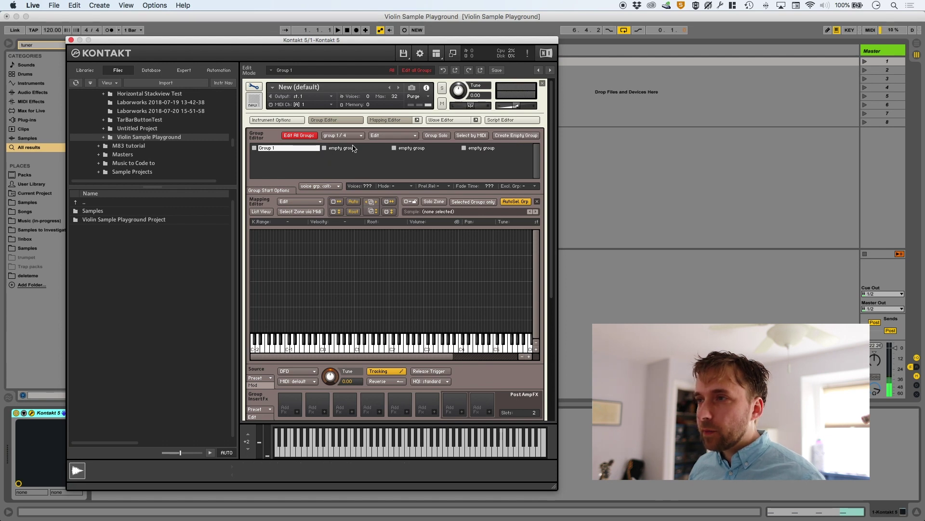
pyautogui.doubleClick(102, 211)
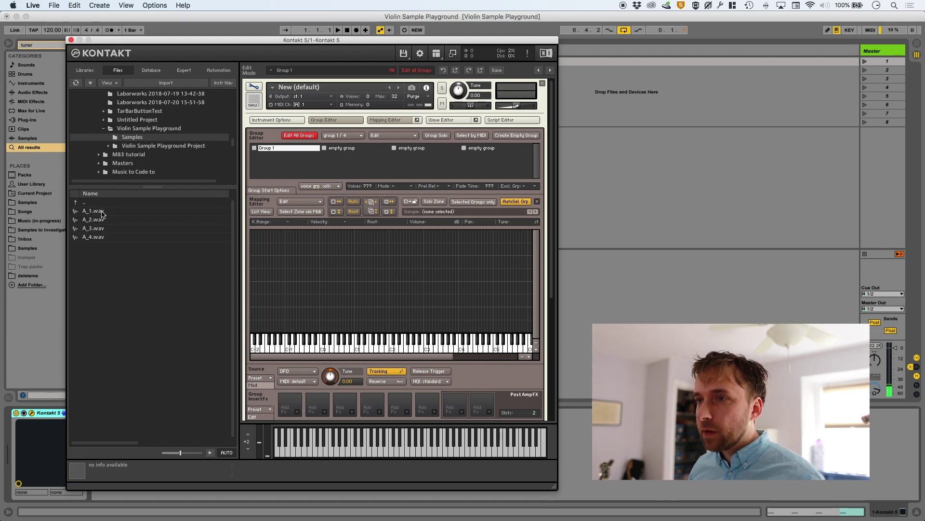
# Step: Rename the three empty groups as Group 2, Group 3 and Group 4
pyautogui.click(341, 147)
pyautogui.rightClick(339, 148)
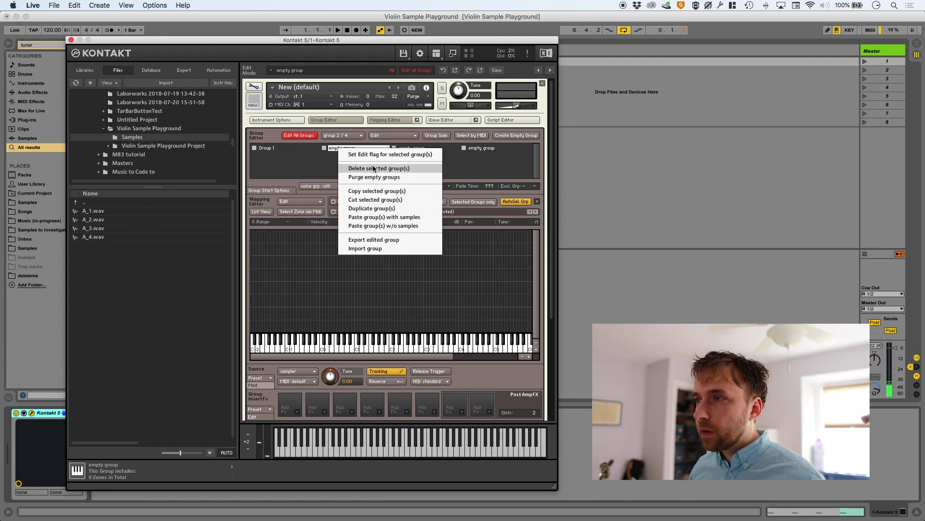
pyautogui.click(322, 162)
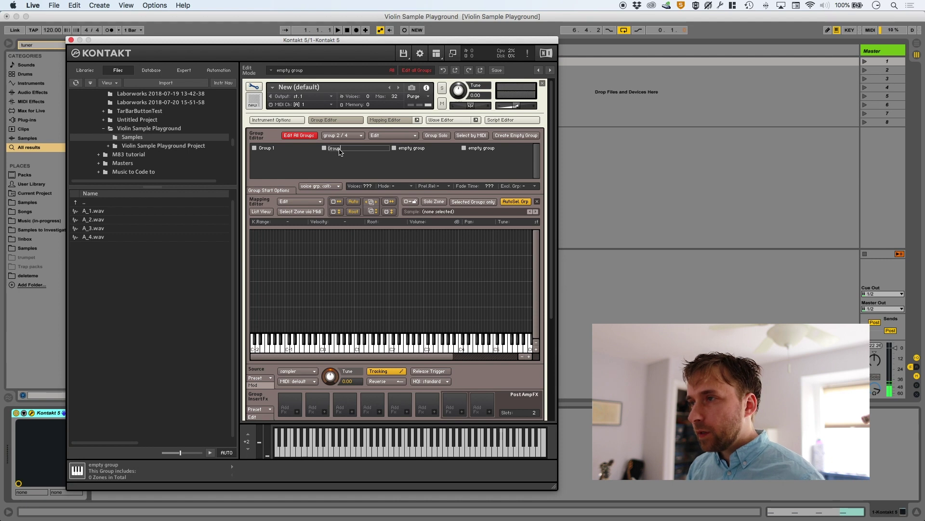
pyautogui.click(410, 148)
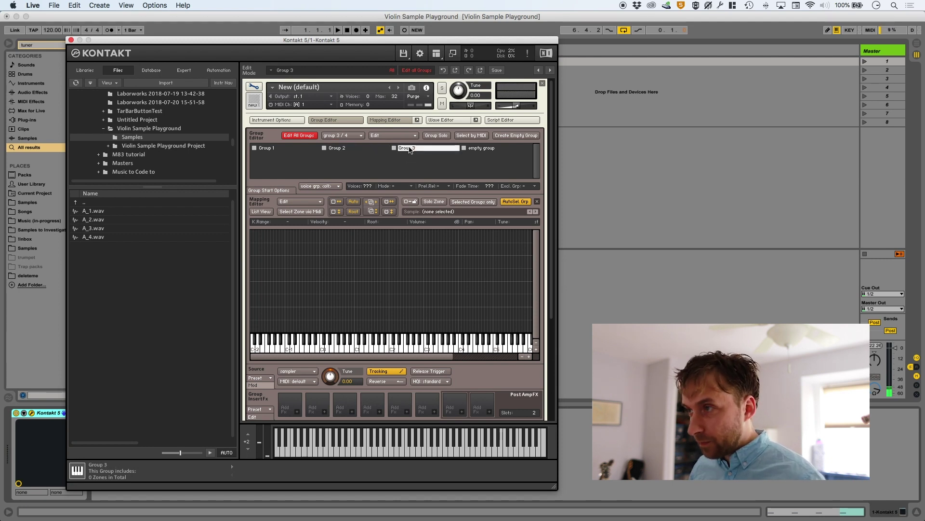
pyautogui.click(482, 148)
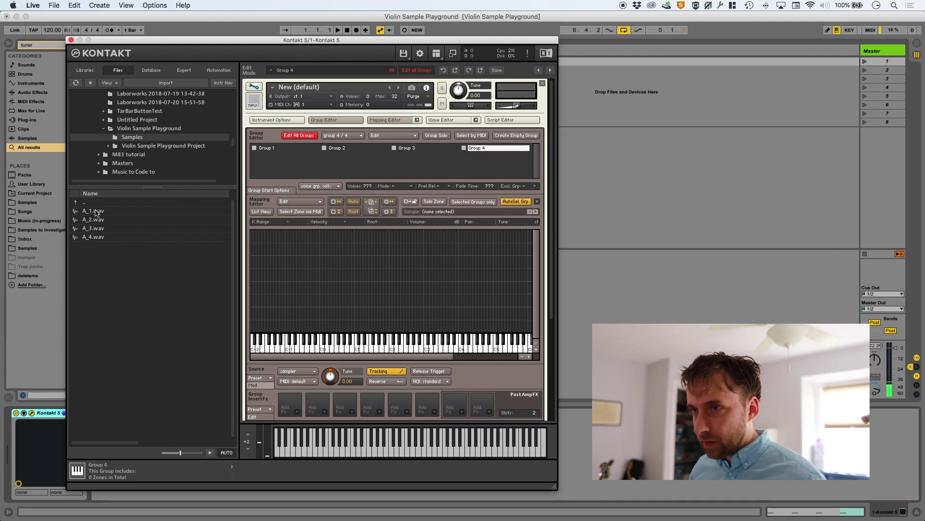
# Step: Map A_1.wav onto the single key A2 in the Mapping Editor
pyautogui.moveTo(93, 213); pyautogui.dragTo(406, 323)
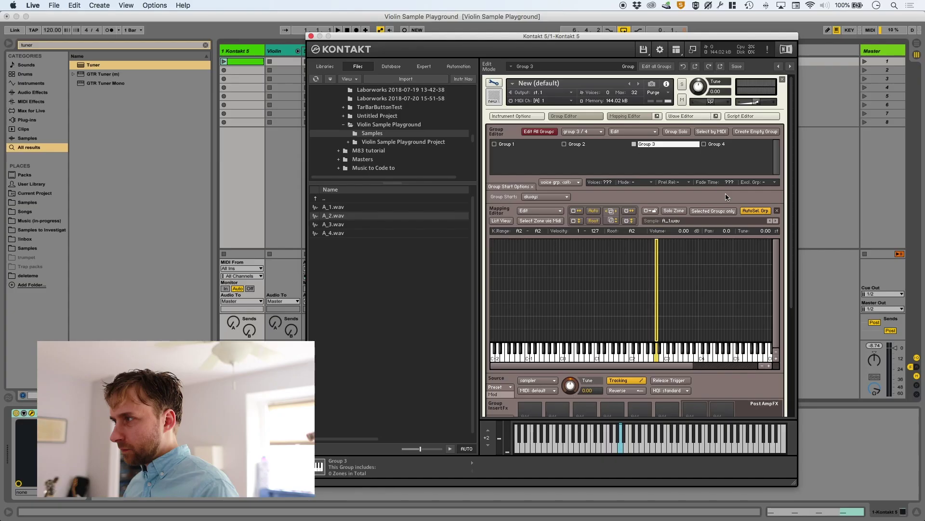
# Step: Turn off automatic group selection, show only the selected group's zones in the Mapping Editor and check Group 1's mapping
pyautogui.click(756, 210)
pyautogui.click(716, 144)
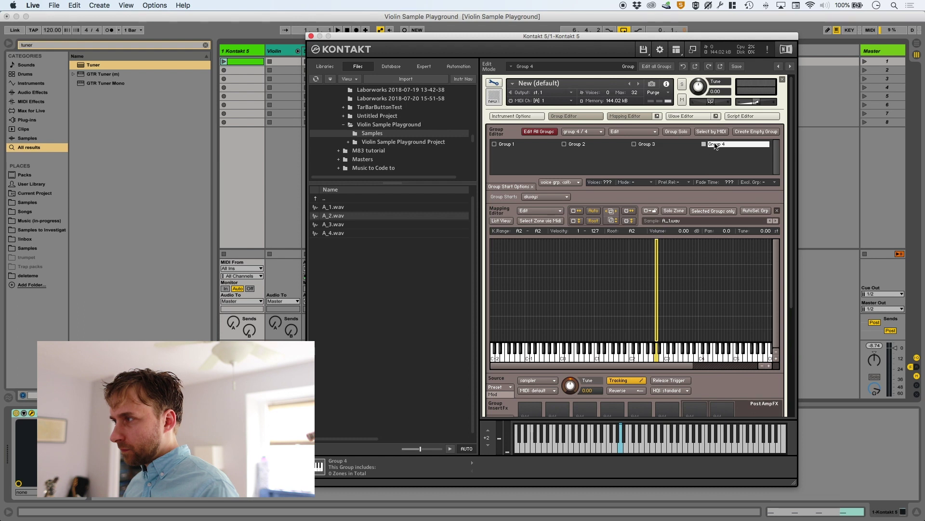
pyautogui.click(717, 211)
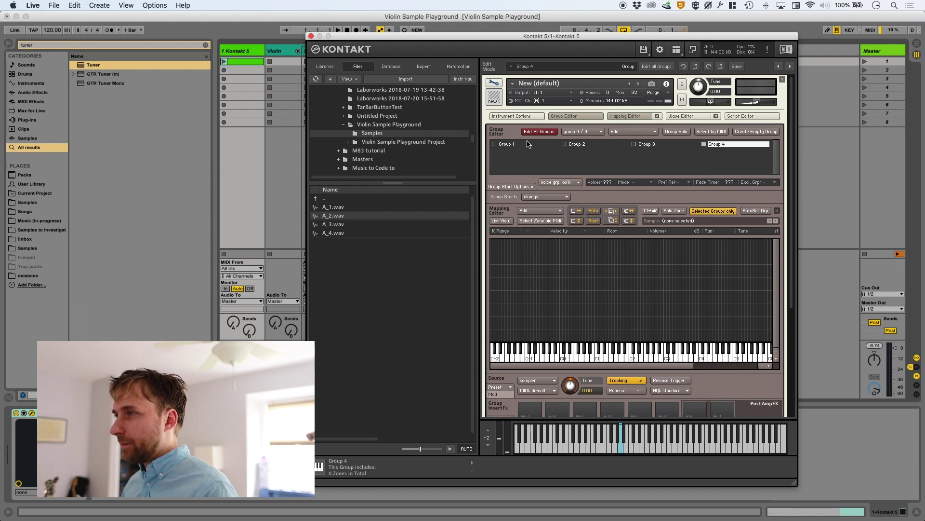
pyautogui.click(511, 145)
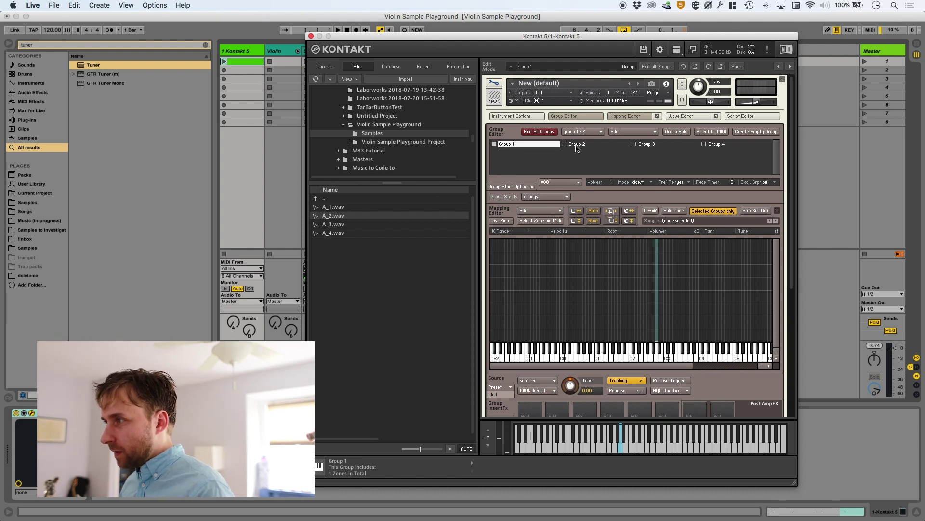
# Step: Map A_2.wav into Group 2, A_3.wav into Group 3 and A_4.wav into Group 4, each on the single key A2
pyautogui.click(577, 145)
pyautogui.moveTo(344, 216); pyautogui.dragTo(657, 333)
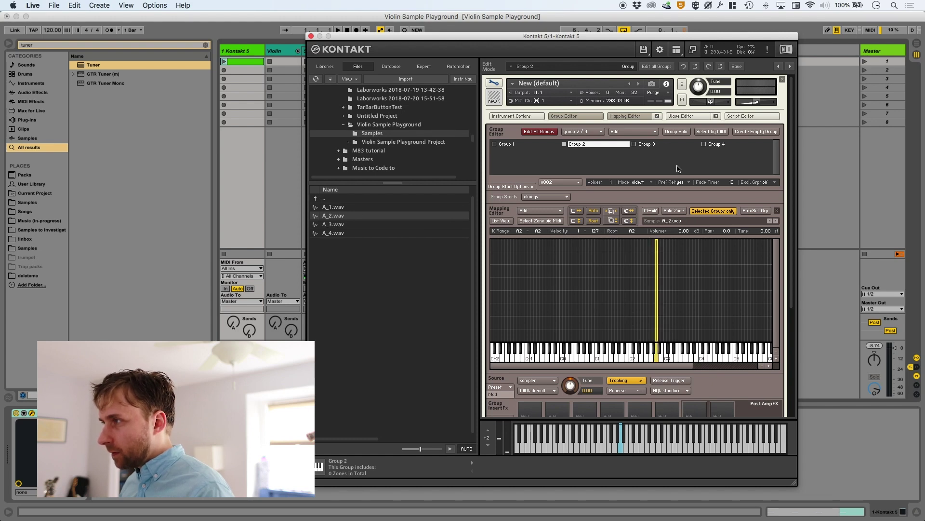
pyautogui.click(648, 145)
pyautogui.moveTo(323, 228); pyautogui.dragTo(659, 340)
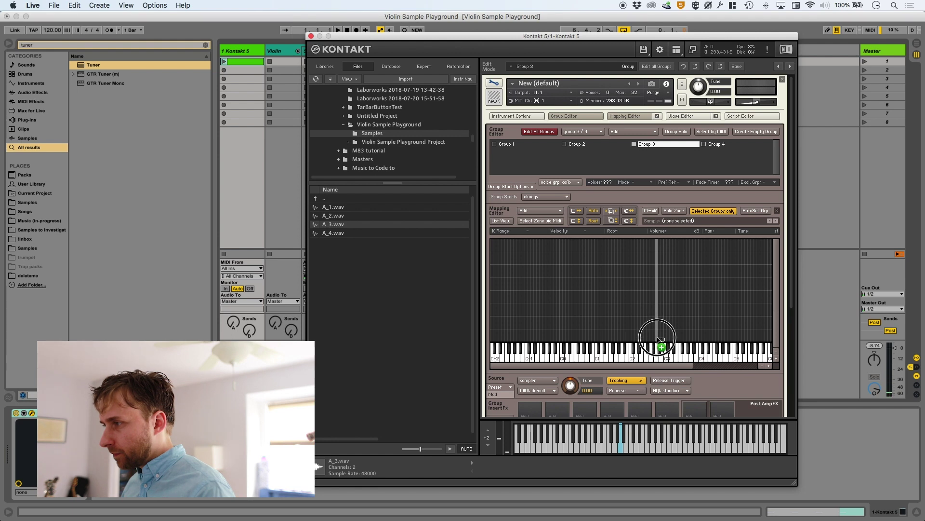
pyautogui.click(340, 232)
pyautogui.click(731, 145)
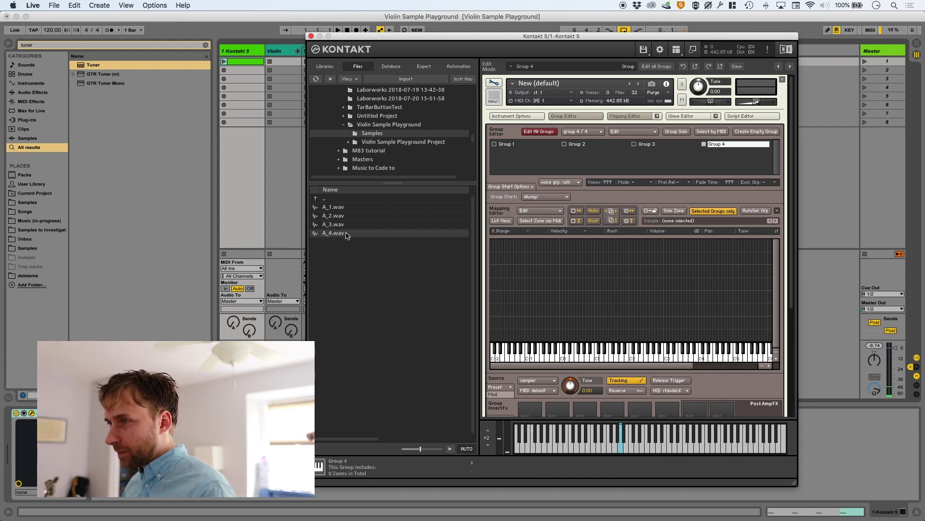
pyautogui.moveTo(331, 236); pyautogui.dragTo(656, 324)
# Step: Set Group 1's group start option to cycle round robin
pyautogui.click(530, 147)
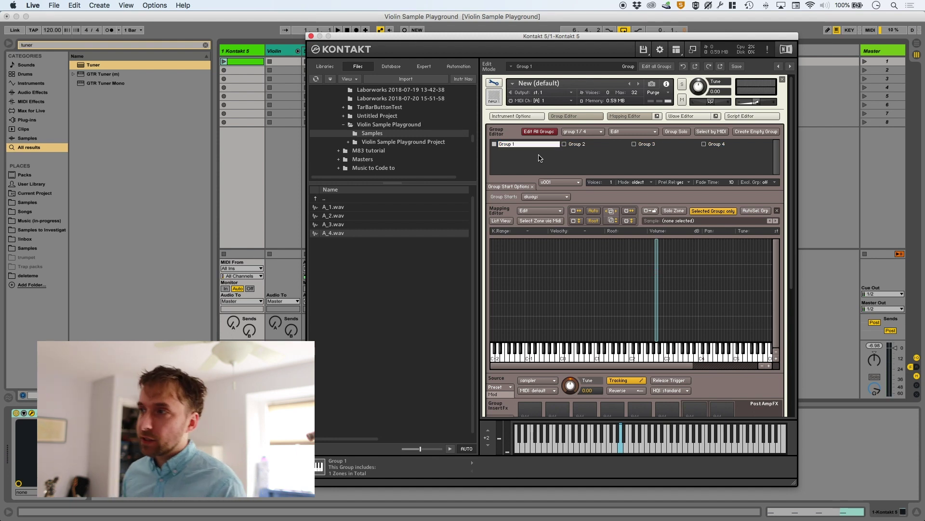
pyautogui.click(522, 186)
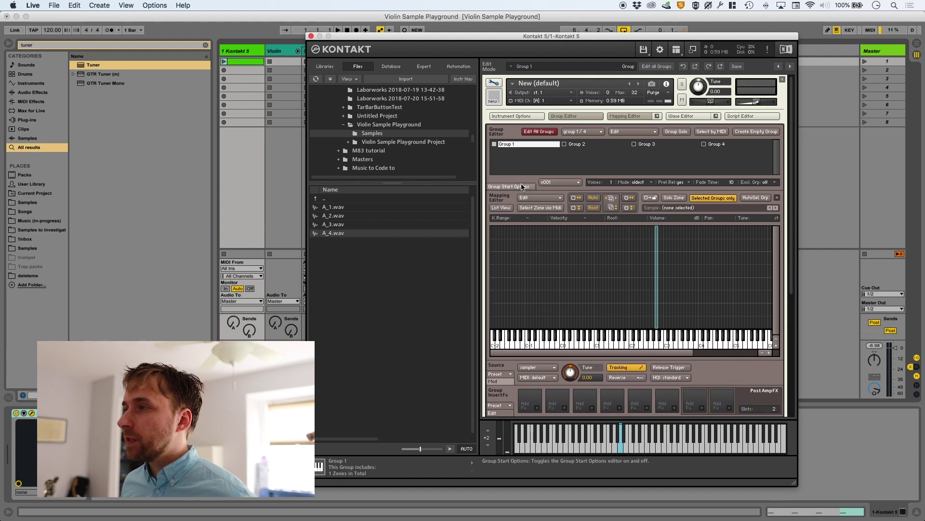
pyautogui.click(522, 186)
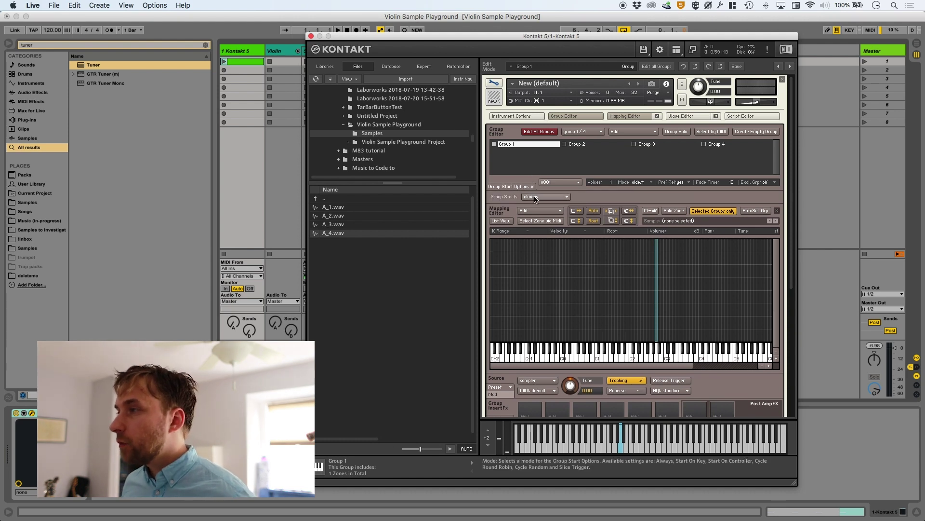
pyautogui.click(535, 198)
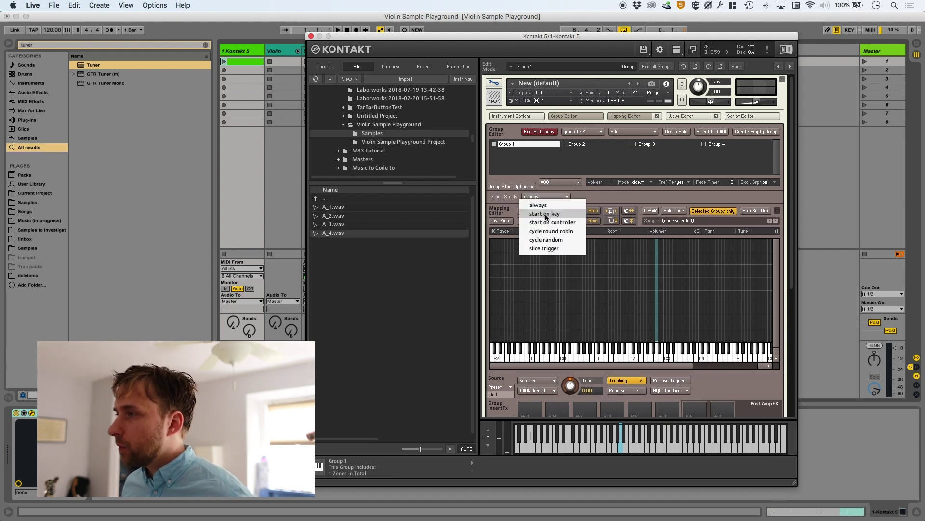
pyautogui.click(565, 230)
# Step: Set the group start option of Group 2, Group 3 and Group 4 to cycle round robin
pyautogui.click(579, 145)
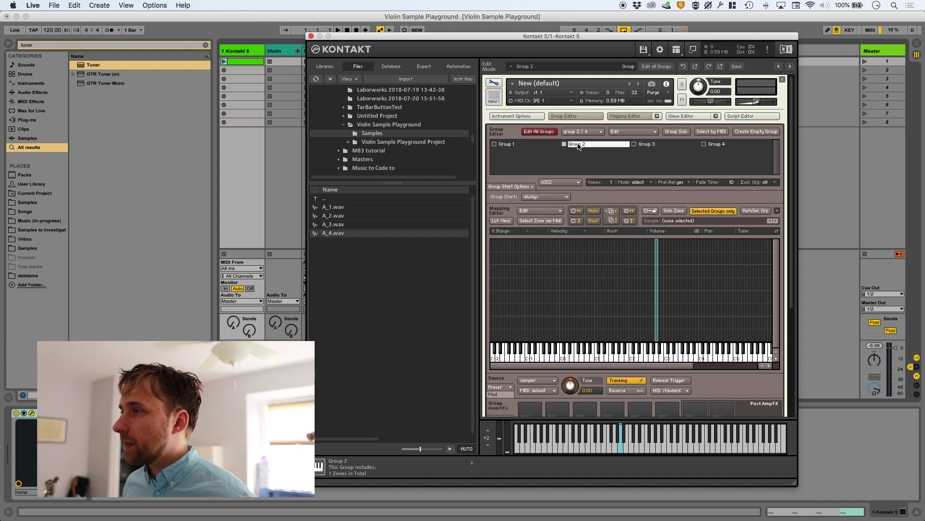
pyautogui.click(546, 196)
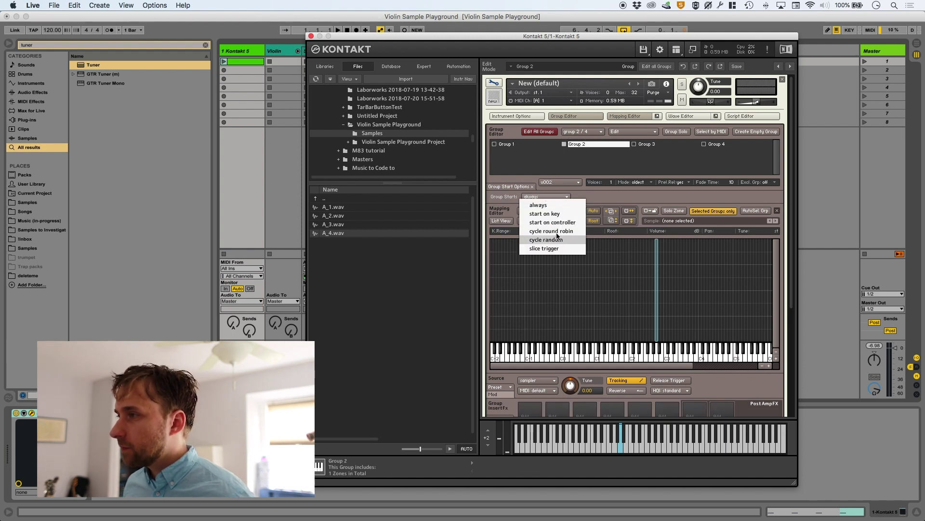
pyautogui.click(550, 231)
pyautogui.click(643, 144)
pyautogui.click(541, 196)
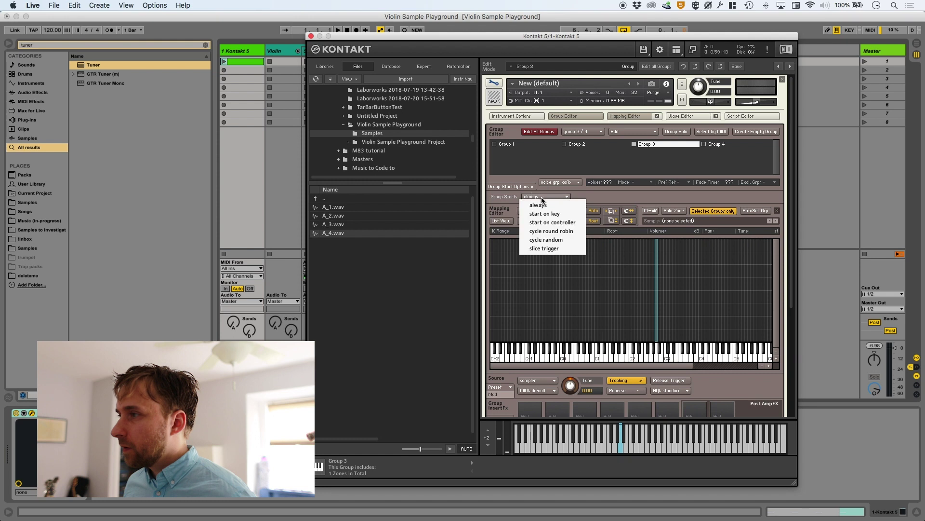
pyautogui.click(554, 232)
pyautogui.click(727, 145)
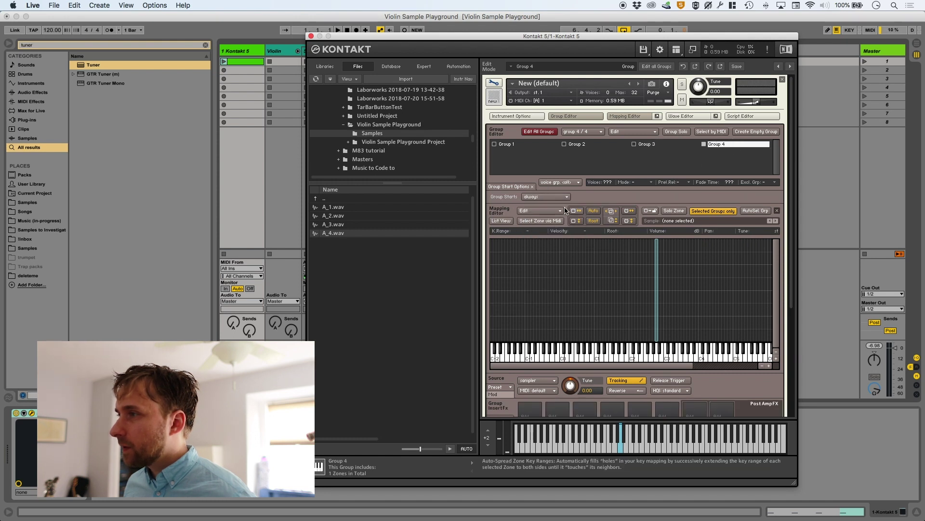
pyautogui.click(544, 197)
pyautogui.click(551, 232)
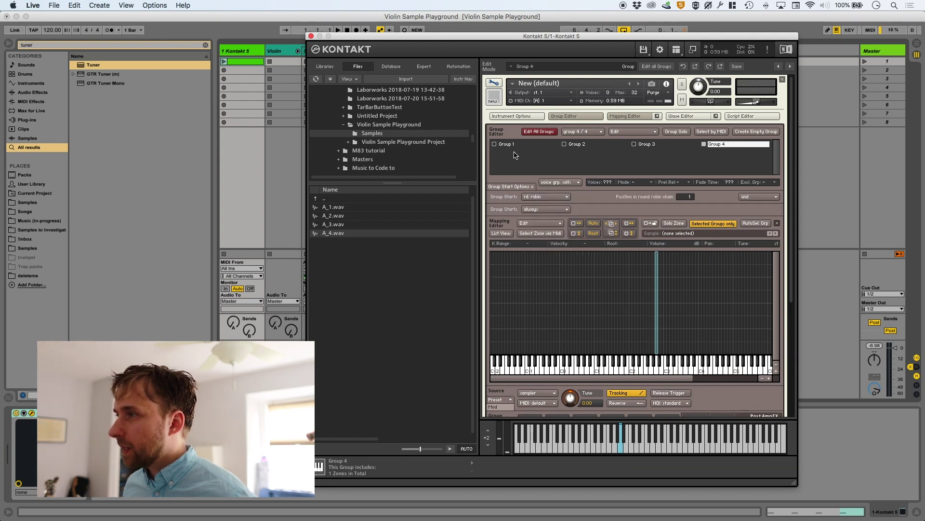
# Step: Set the position in the round robin chain for Group 1, Group 2 and Group 3 in turn
pyautogui.click(513, 145)
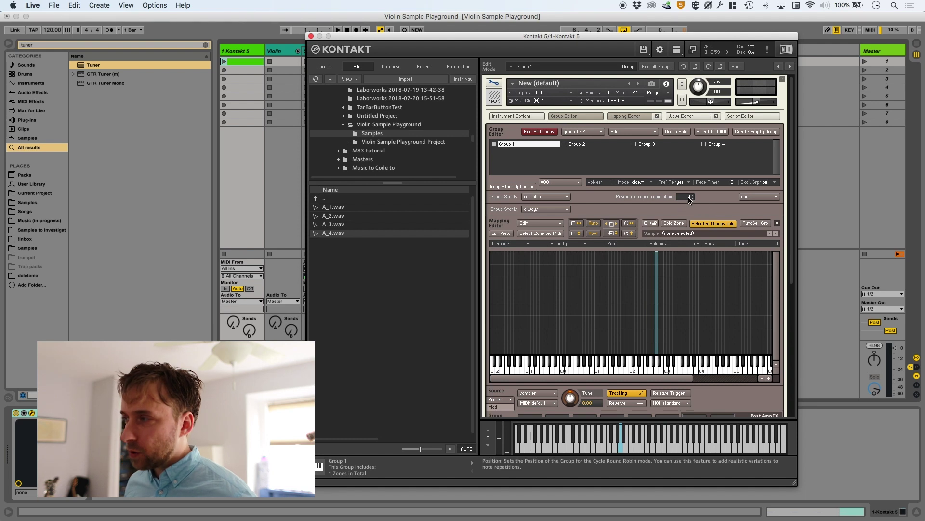
pyautogui.click(605, 146)
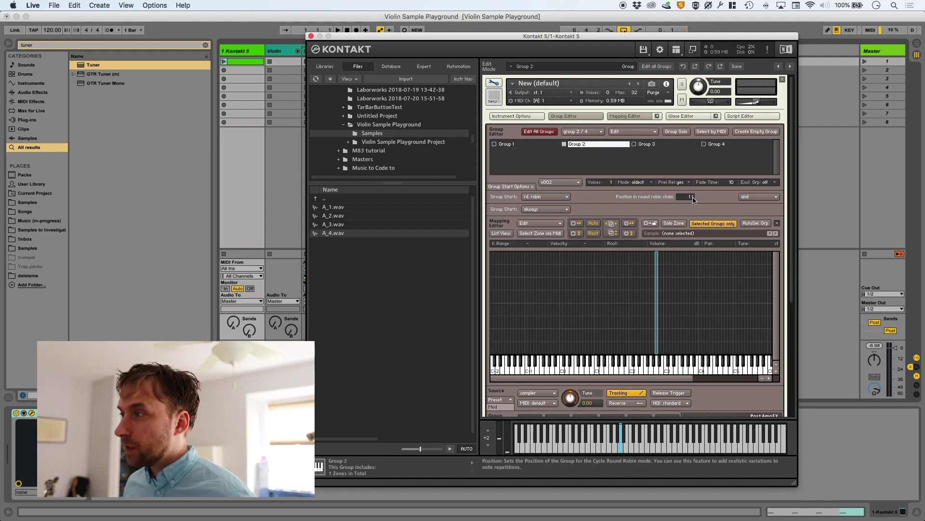
pyautogui.click(659, 144)
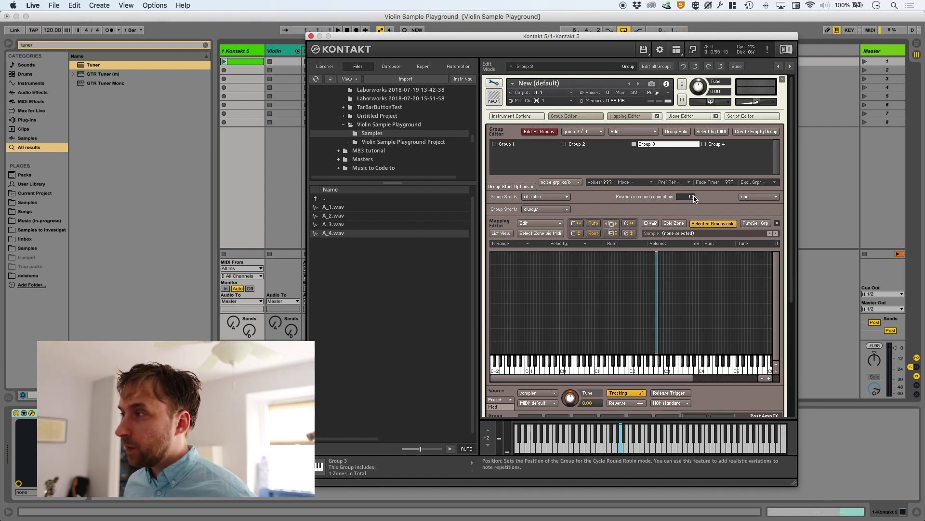
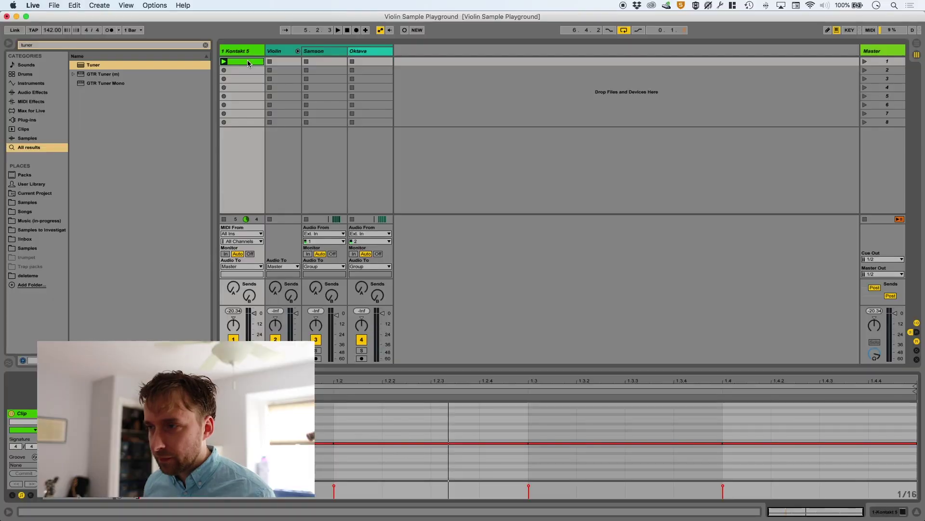
# Step: Reopen Kontakt 5 on its track and play the MIDI clip to check how the groups alternate, then stop playback
pyautogui.click(248, 54)
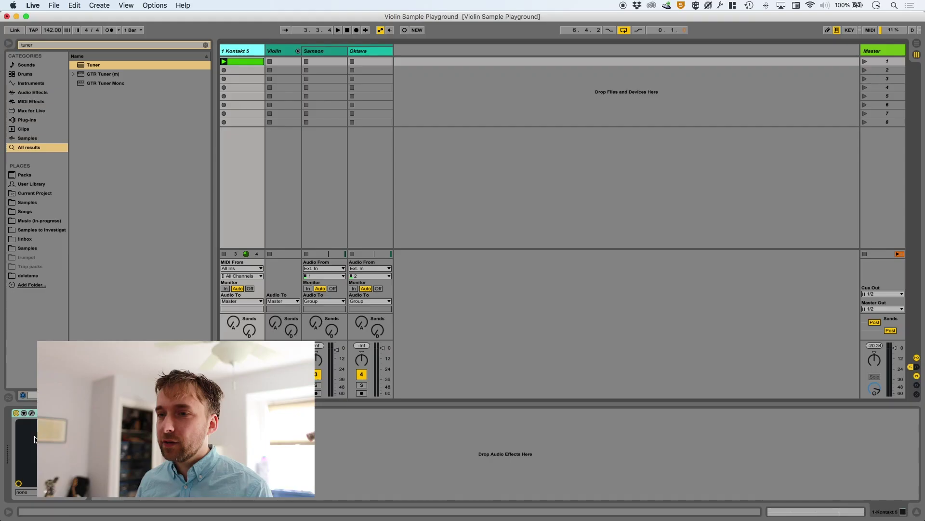
pyautogui.click(32, 413)
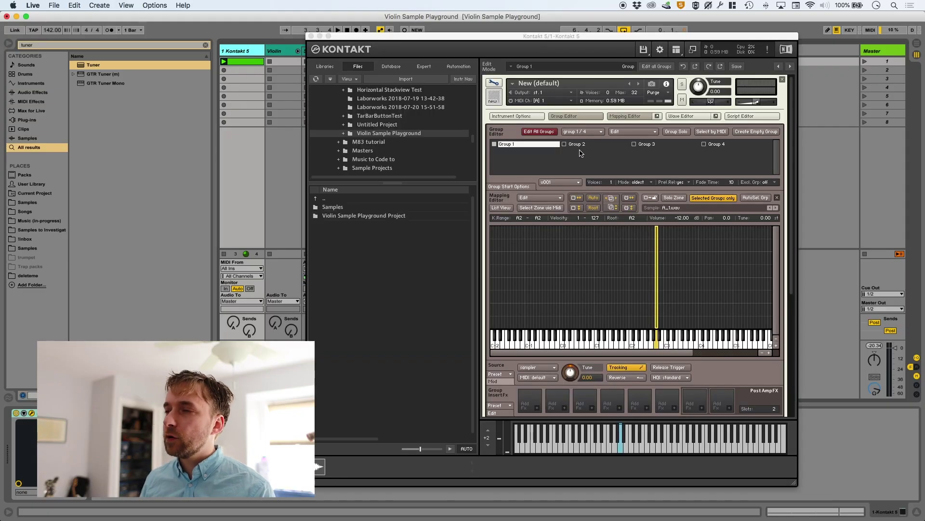
pyautogui.press('space')
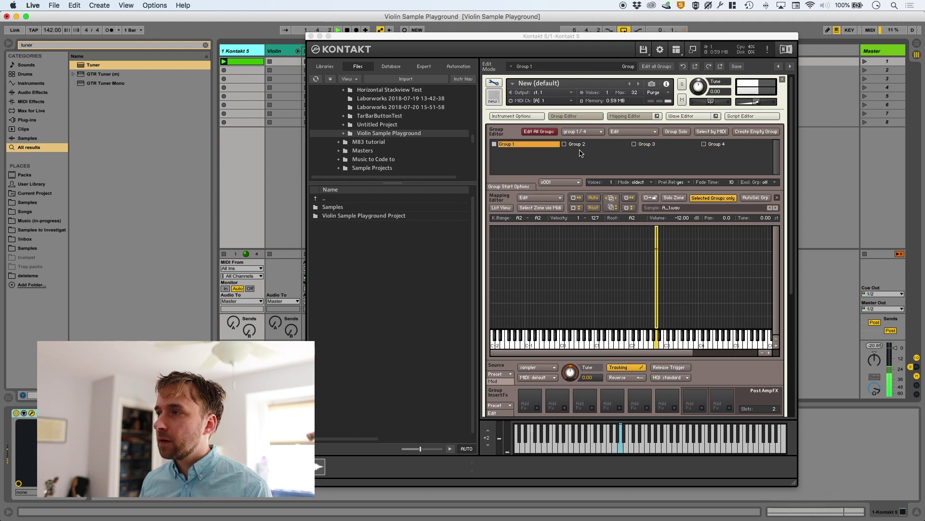
pyautogui.press('space')
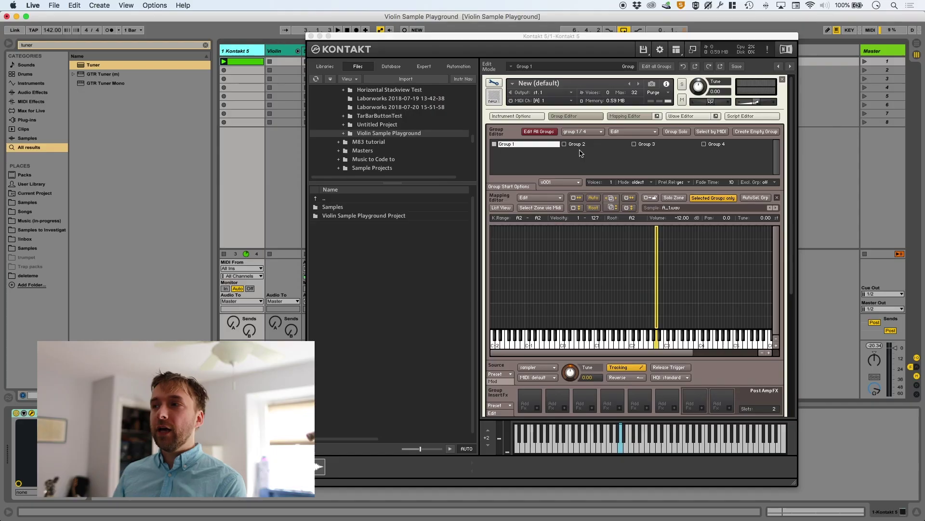
# Step: Show Group 1's start options and change its group start from round robin to cycle random
pyautogui.click(527, 188)
pyautogui.click(546, 198)
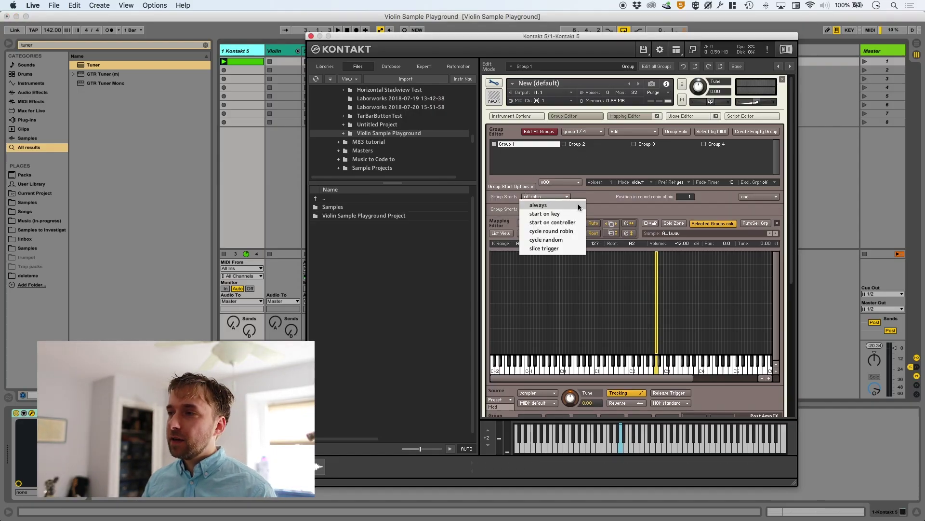
pyautogui.click(567, 238)
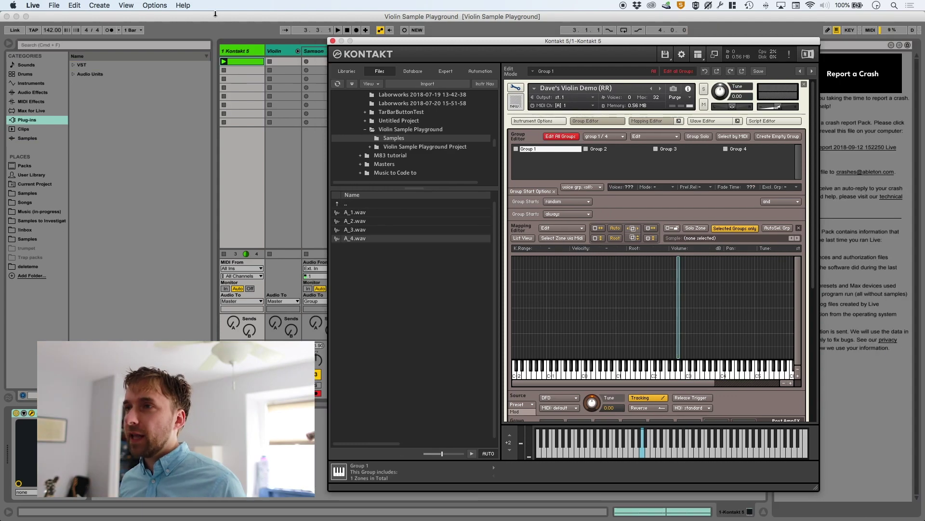
# Step: Return to Live, record a new take on the Samson track and play it back from its first note
pyautogui.click(216, 14)
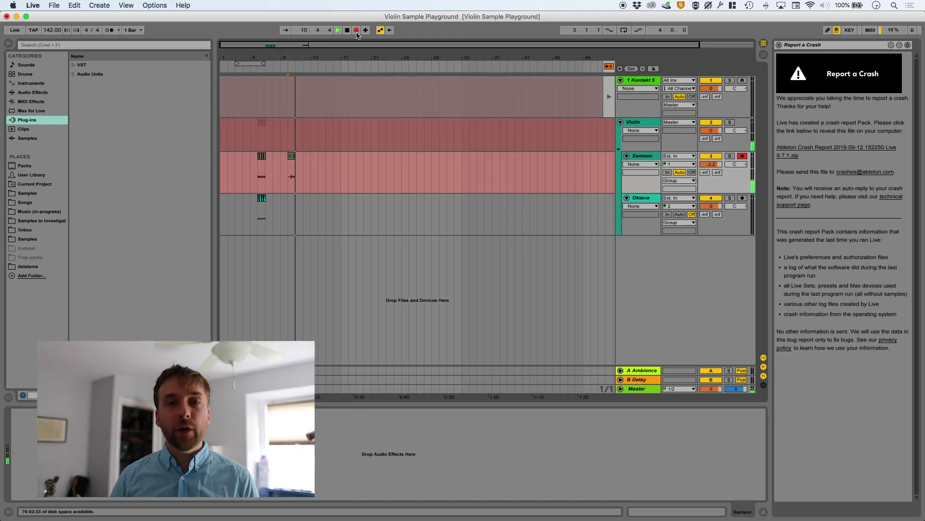
pyautogui.press('space')
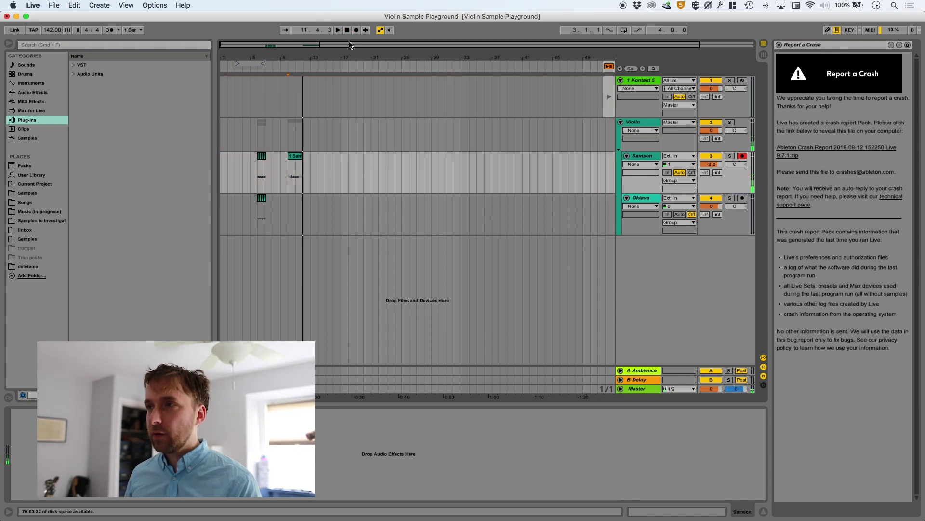
pyautogui.moveTo(285, 58); pyautogui.dragTo(401, 175)
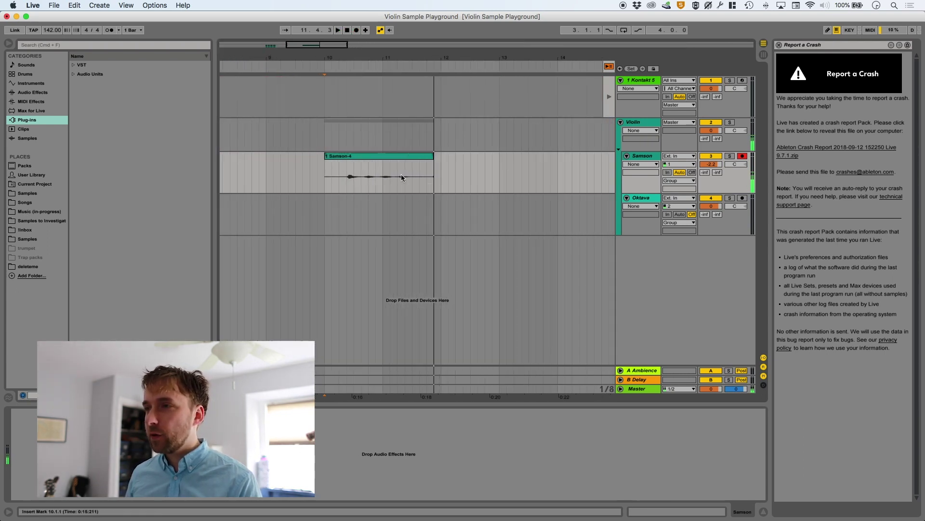
pyautogui.click(346, 181)
pyautogui.press('space')
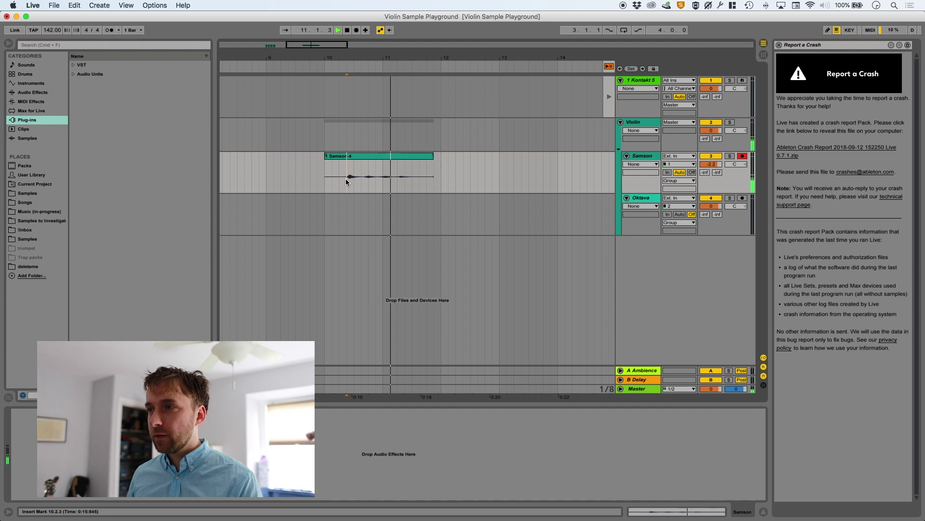
pyautogui.press('space')
# Step: Isolate the first note of the Samson take and export it as a WAV file into the Violin Sample Playground folder
pyautogui.moveTo(346, 178); pyautogui.dragTo(405, 179)
pyautogui.press('super+shift+r')
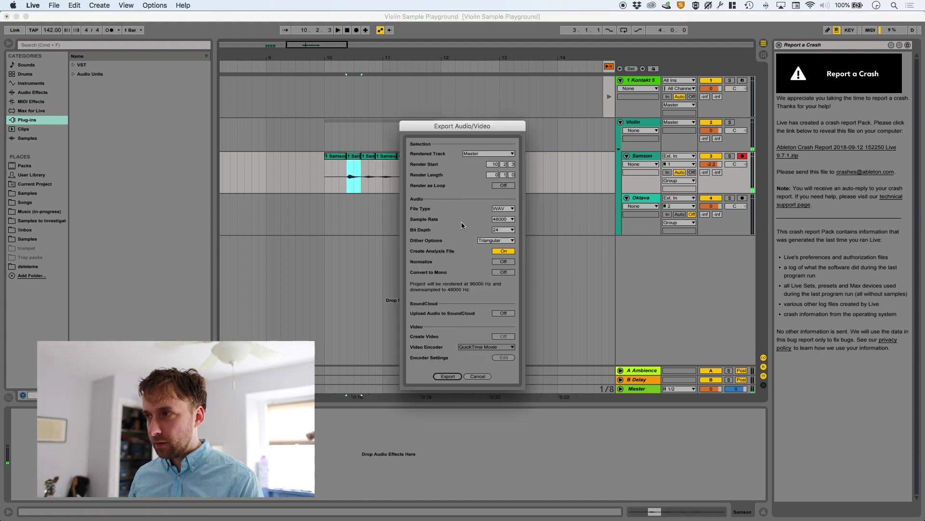
pyautogui.click(456, 375)
pyautogui.click(439, 115)
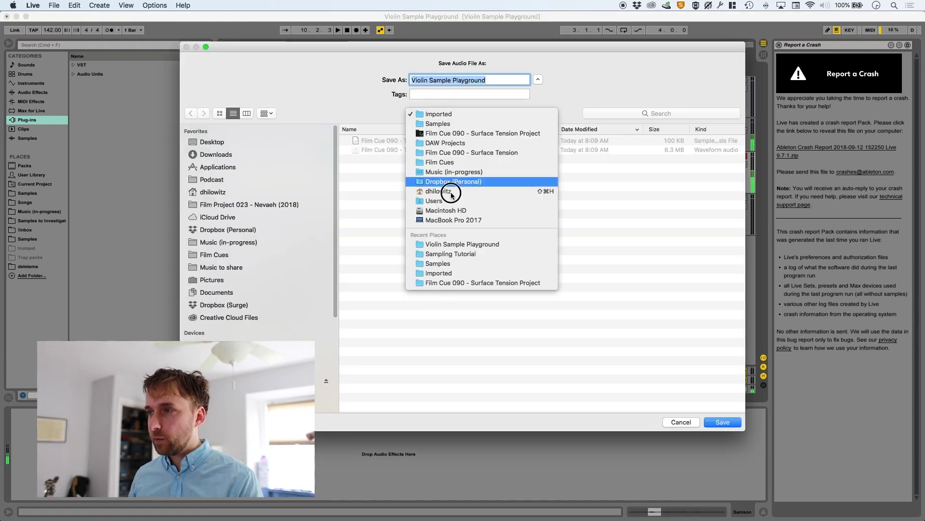
pyautogui.click(445, 242)
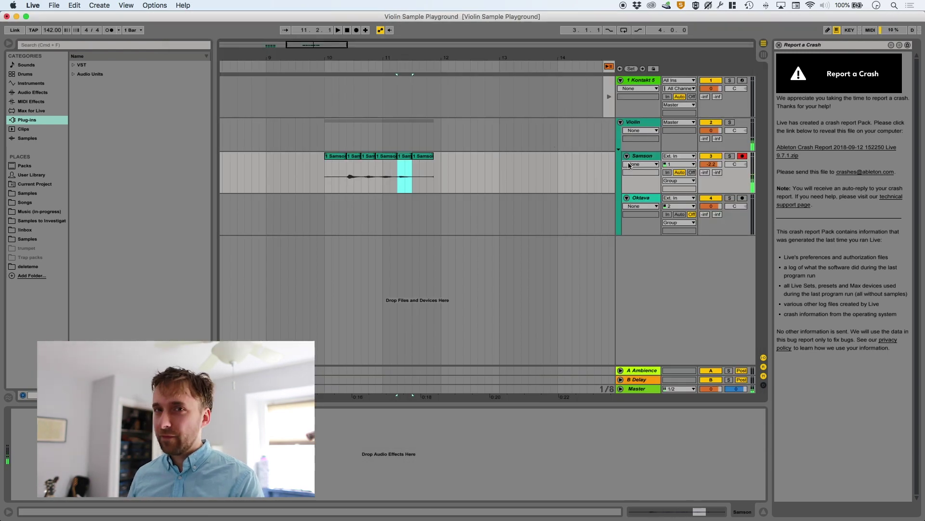
# Step: Reopen Kontakt 5 on its track and map the newly exported samples onto a second, higher key
pyautogui.click(654, 92)
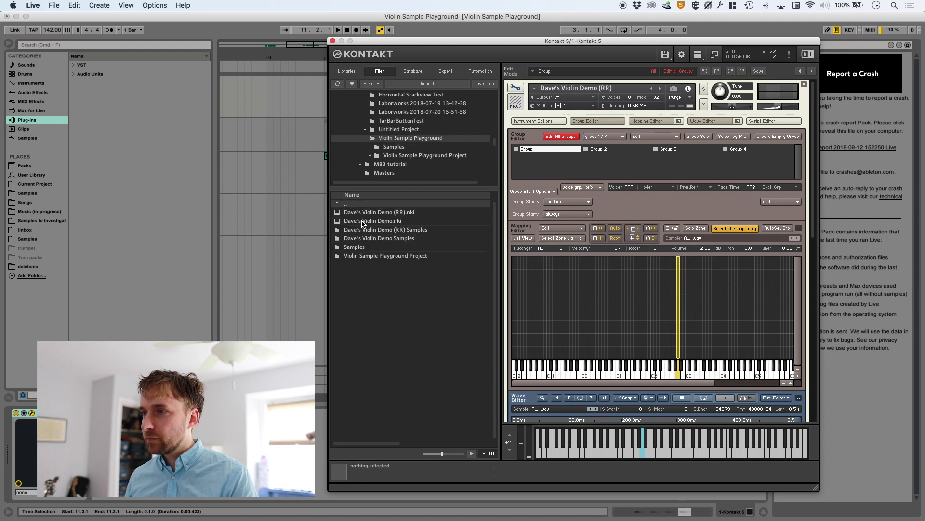
pyautogui.moveTo(681, 351); pyautogui.dragTo(712, 351)
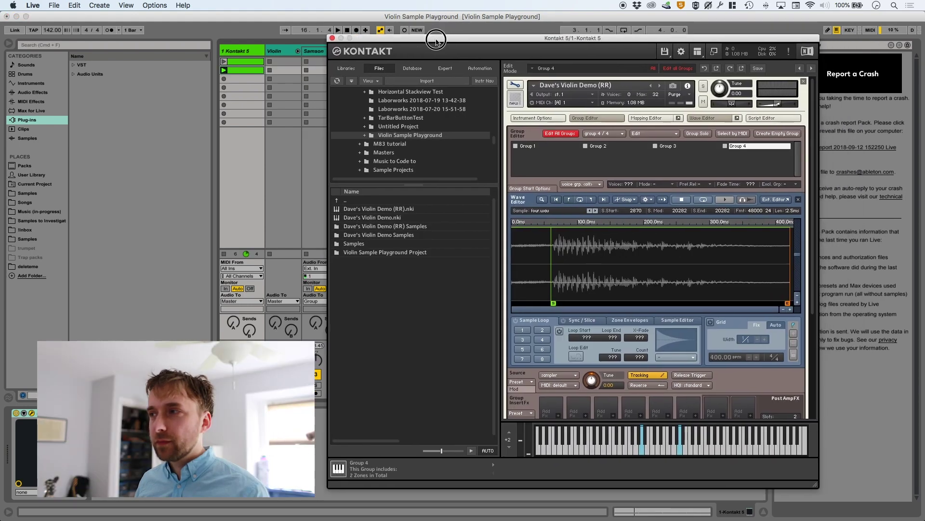
pyautogui.moveTo(438, 41); pyautogui.dragTo(395, 51)
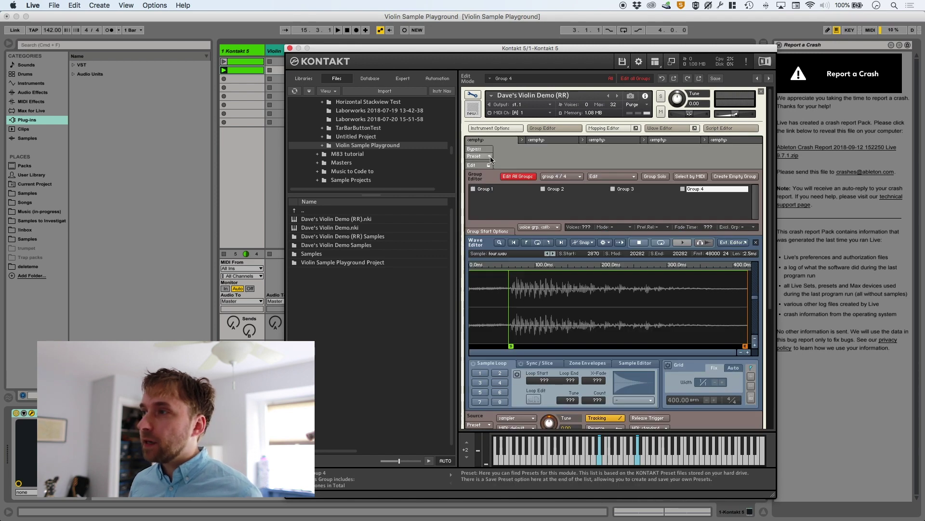
# Step: Copy the entire random group-order script from TextEdit into the first empty script slot in Kontakt, apply it and close the script editor
pyautogui.click(488, 165)
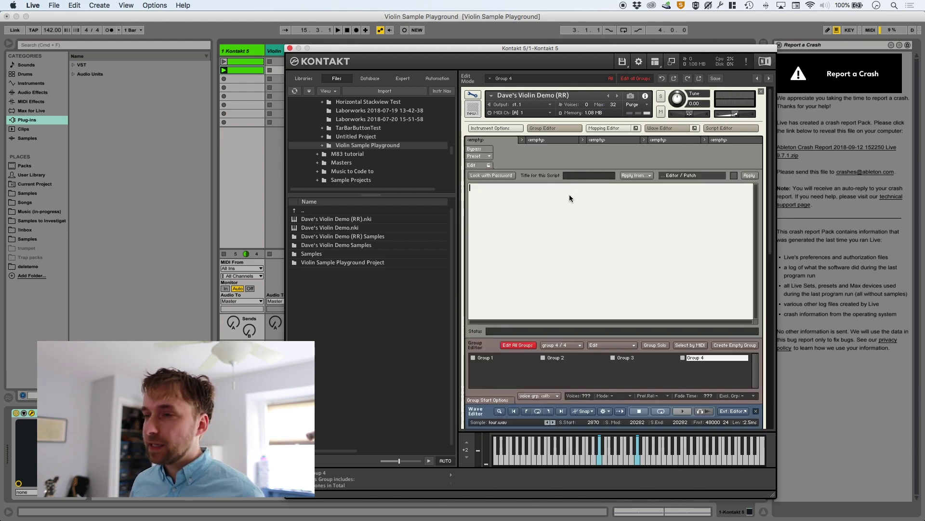
pyautogui.press('super+Tab')
pyautogui.press('super+a')
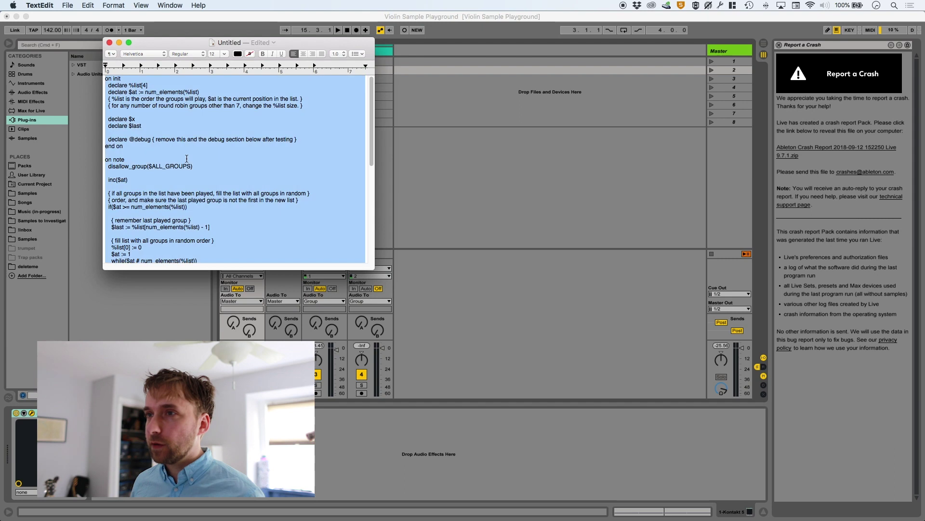
pyautogui.click(479, 213)
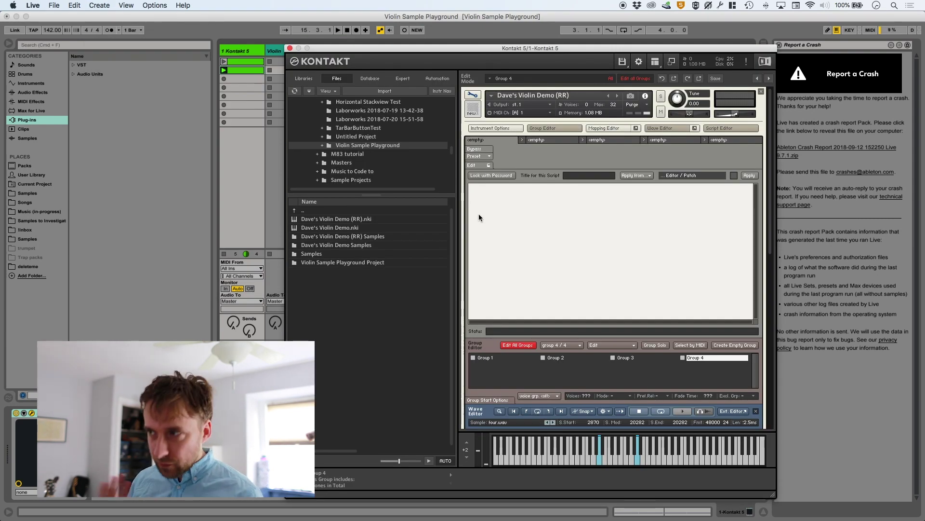
pyautogui.press('super+v')
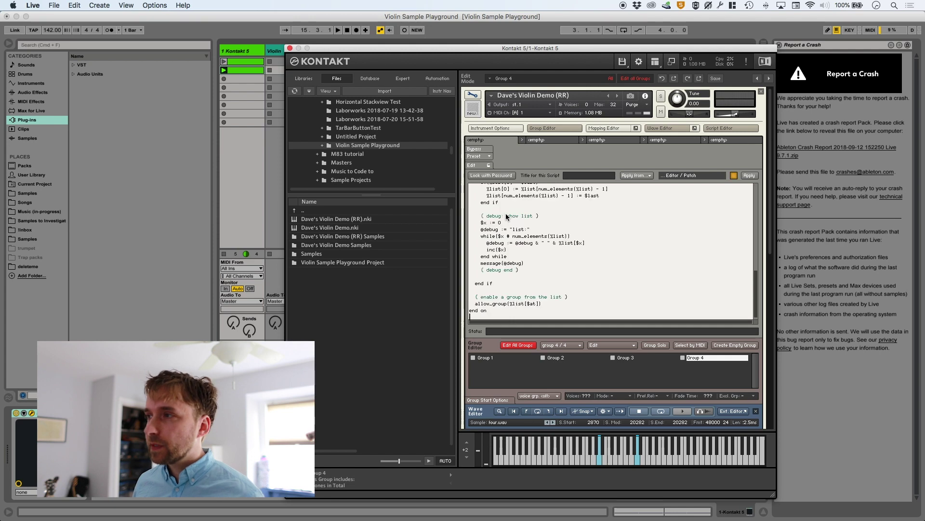
pyautogui.click(731, 128)
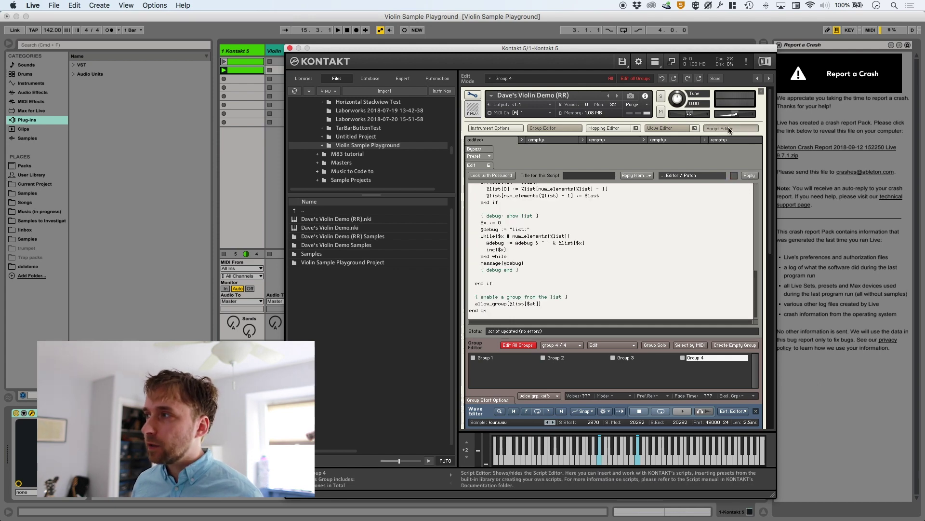
# Step: Show the group start options, change the group start from random to always for all groups, and select Group 3
pyautogui.click(494, 199)
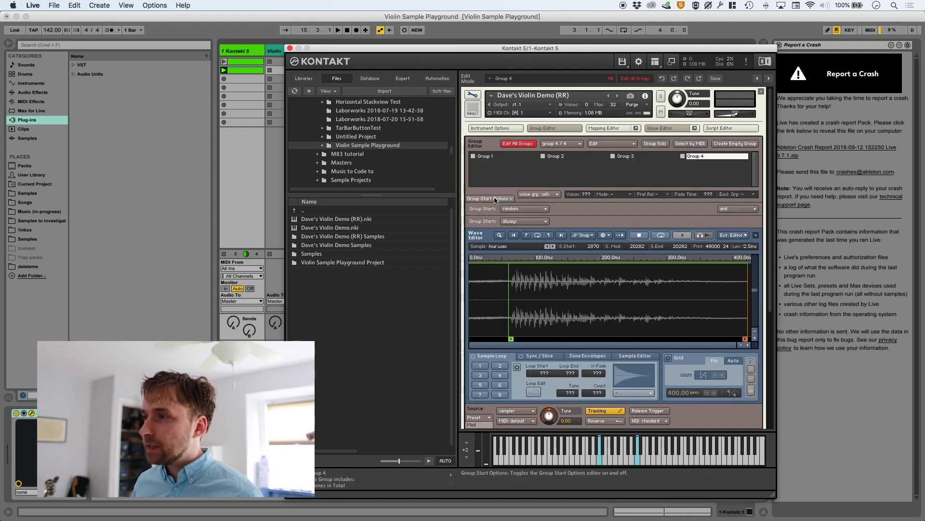
pyautogui.click(520, 209)
pyautogui.click(517, 217)
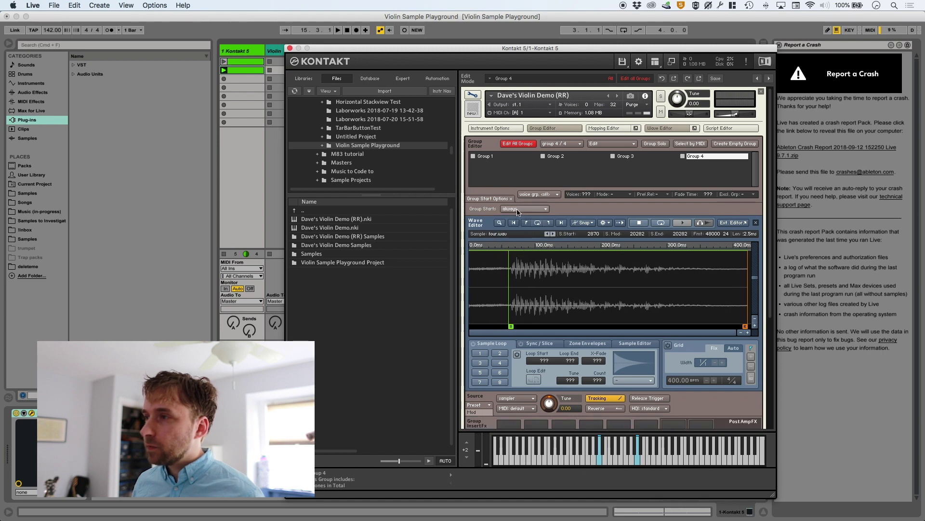
pyautogui.click(627, 156)
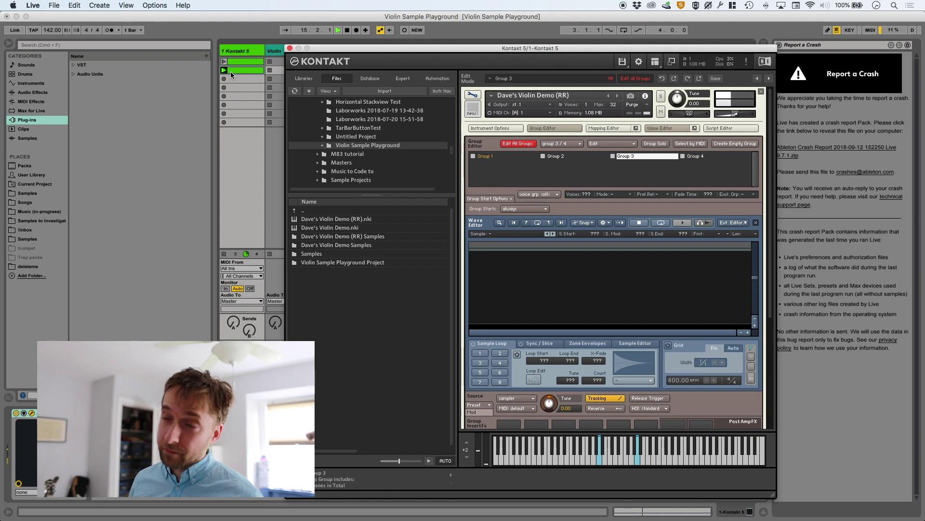
# Step: Return to Live's session, stop the playback and play the first Kontakt 5 clip to hear the sample cycling
pyautogui.click(231, 216)
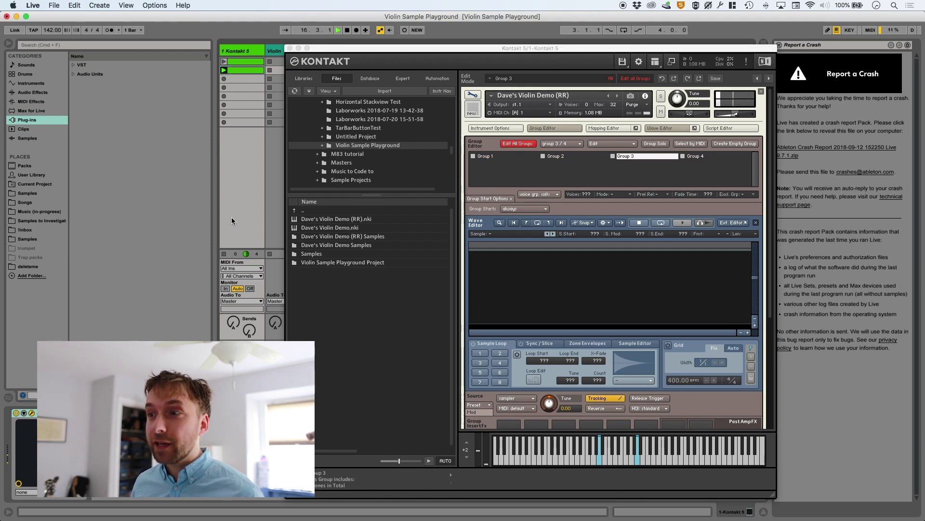
pyautogui.press('space')
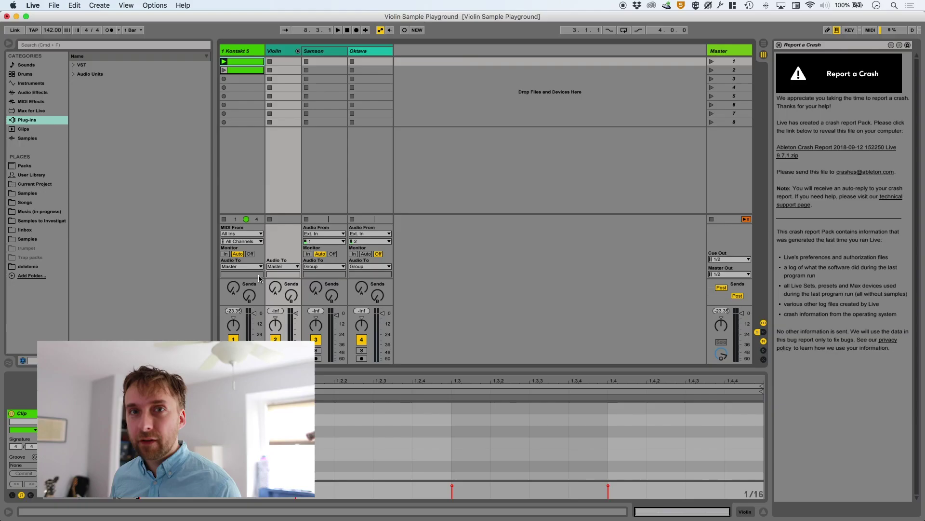
pyautogui.press('space')
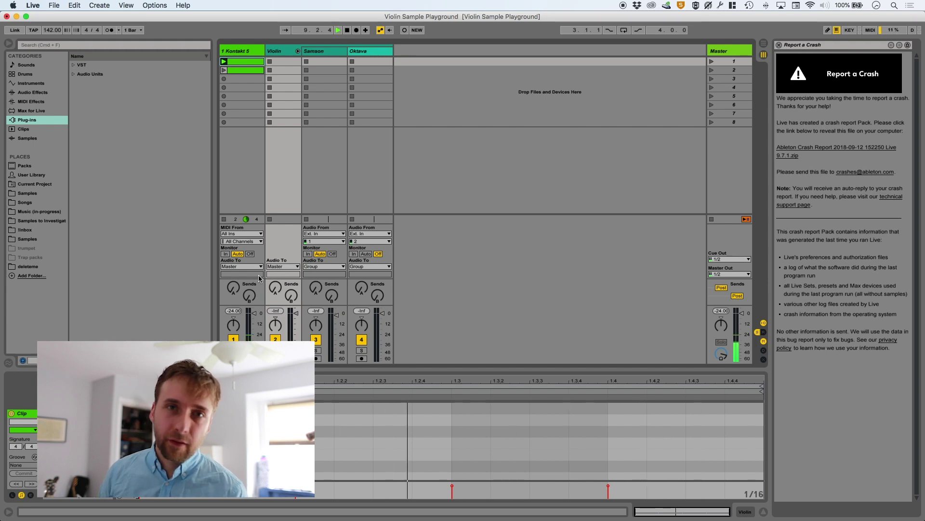